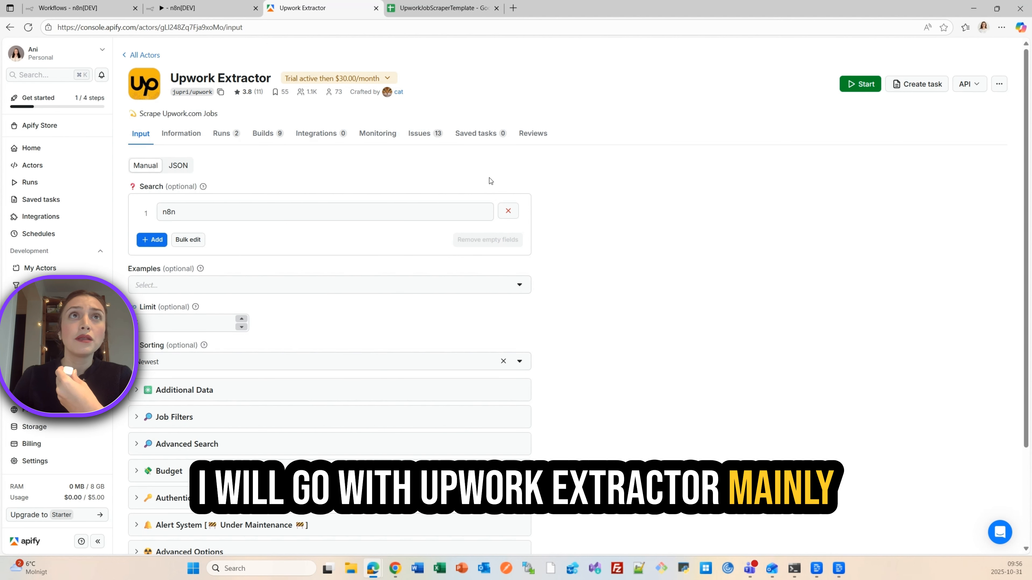
- Review the Upwork Extractor's free trial terms and monthly price, then close the details
click(376, 80)
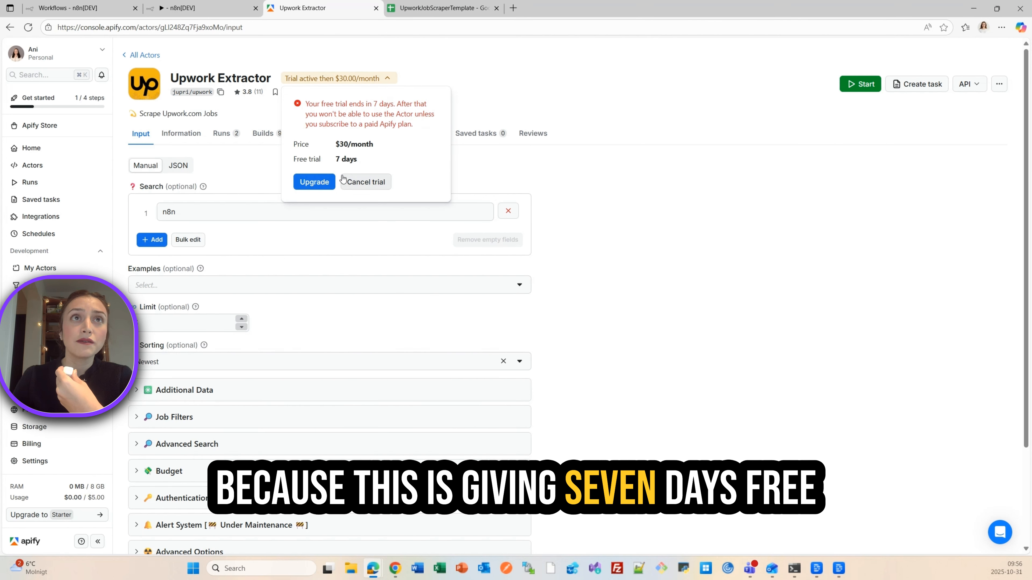
drag(357, 161, 301, 106)
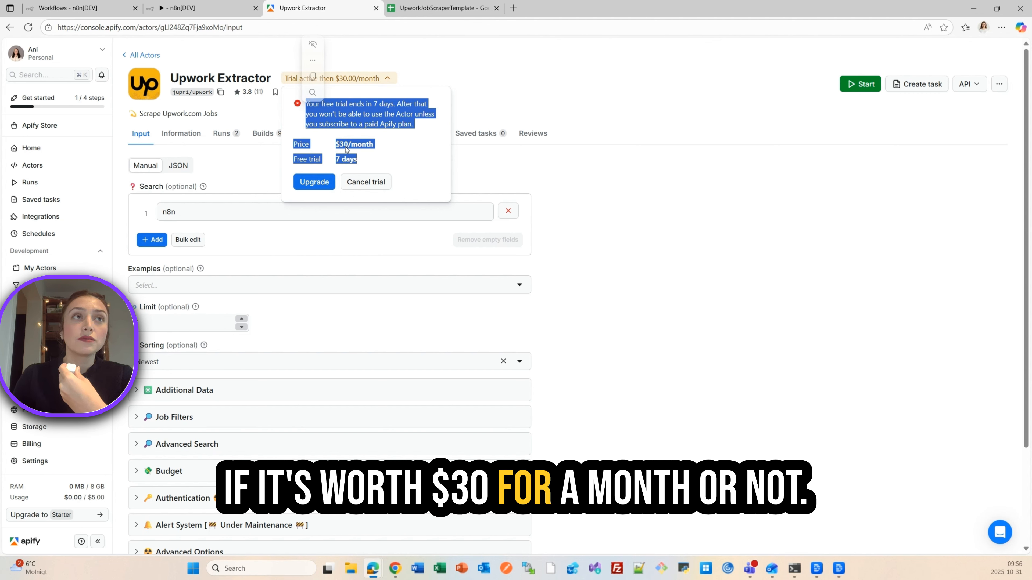
click(510, 78)
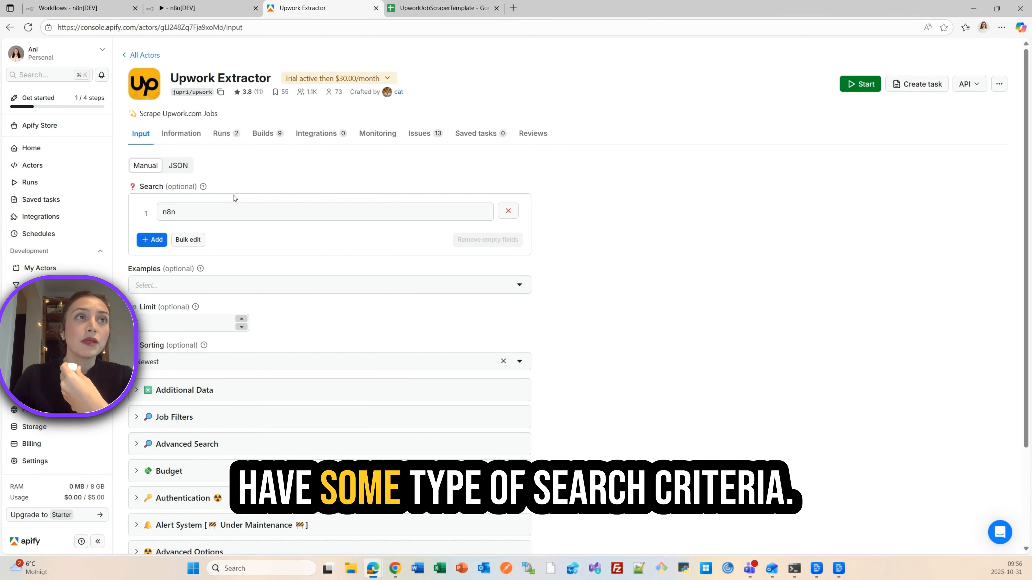
- Review the actor's search term, result limit and available sorting options
click(200, 210)
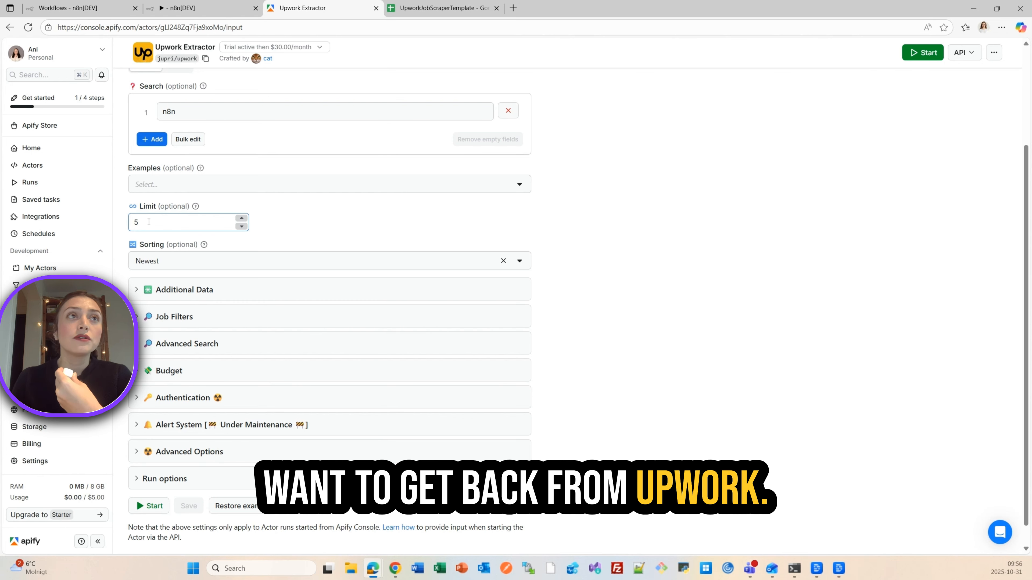
click(180, 111)
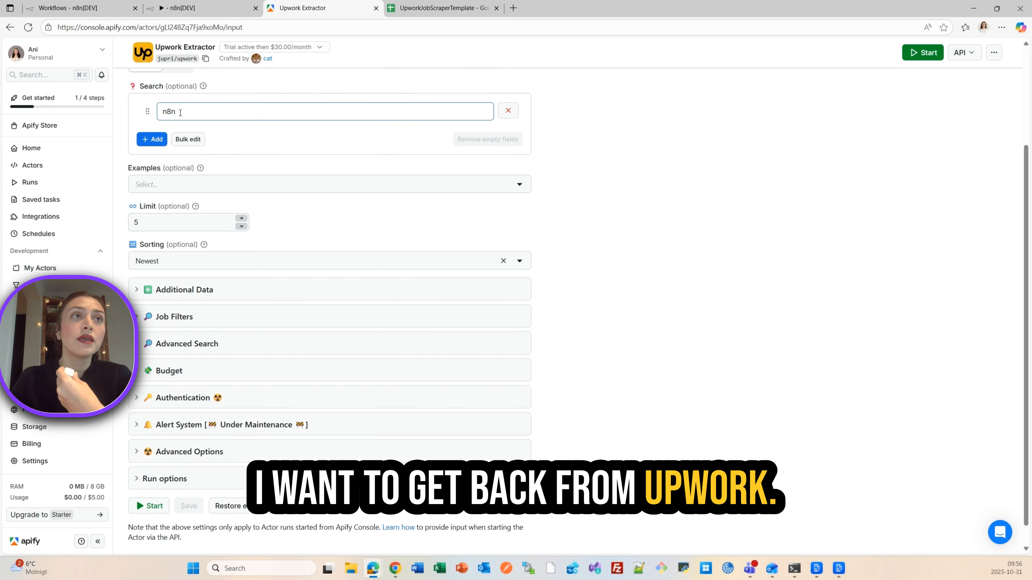
click(144, 222)
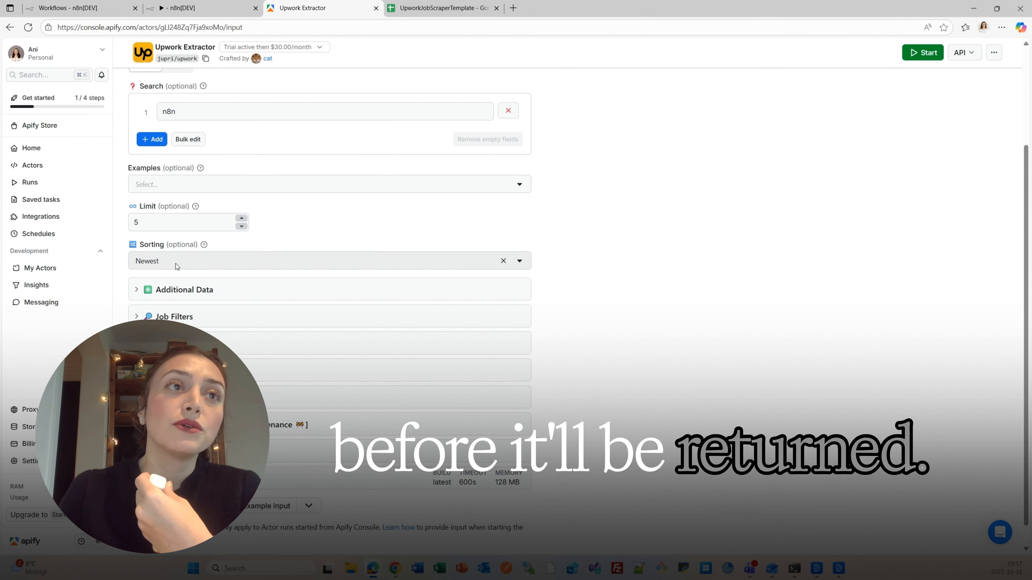
click(175, 264)
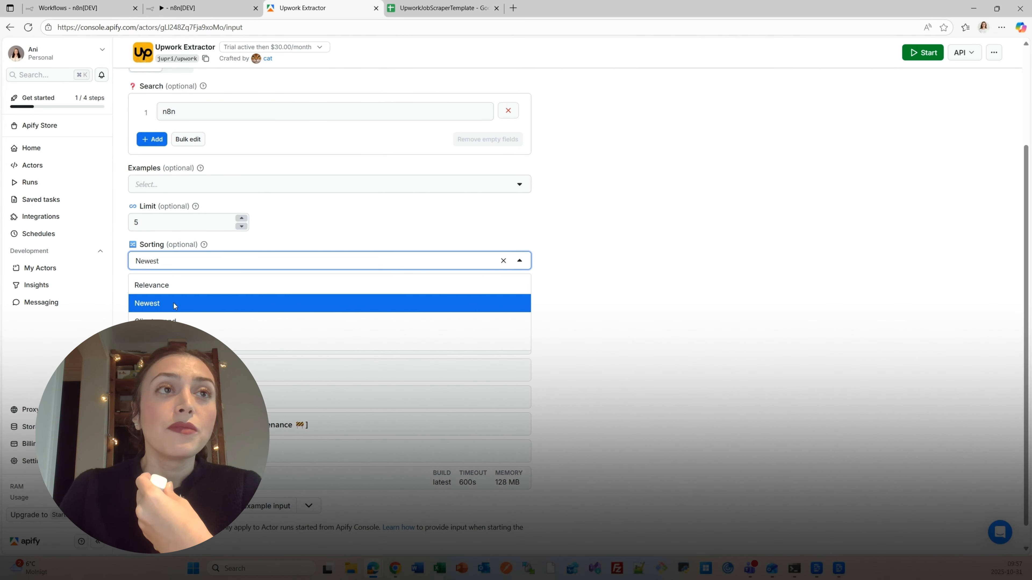
click(345, 214)
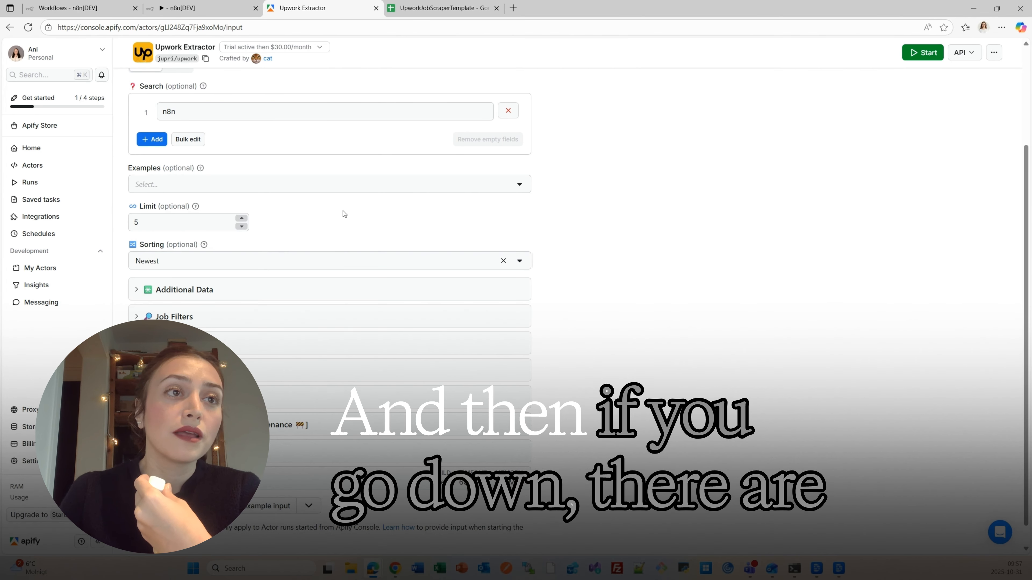
- Expand the Budget section to check the hourly and fixed price filters, and collapse it again
scroll(249, 313, down, 1)
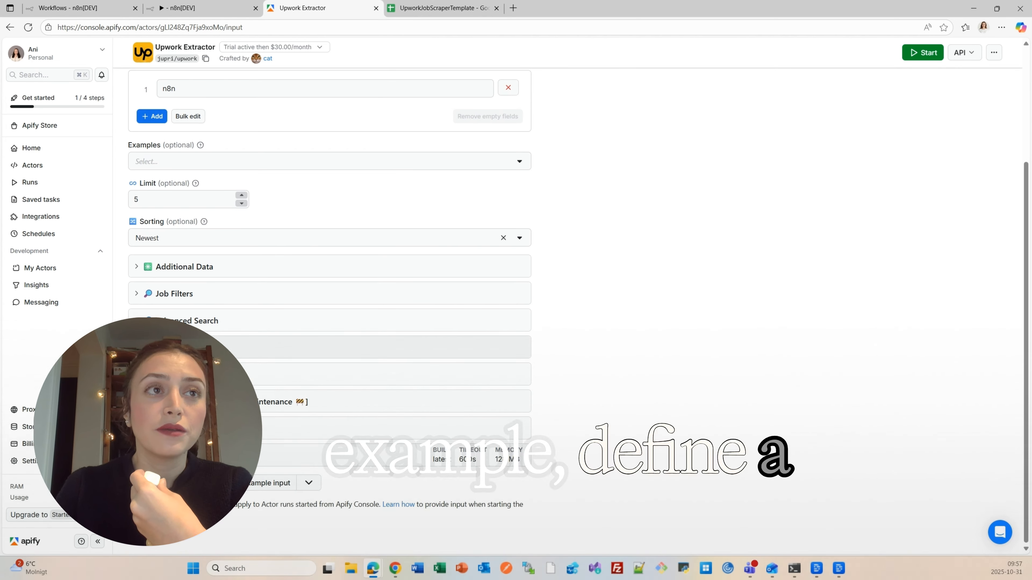
click(139, 348)
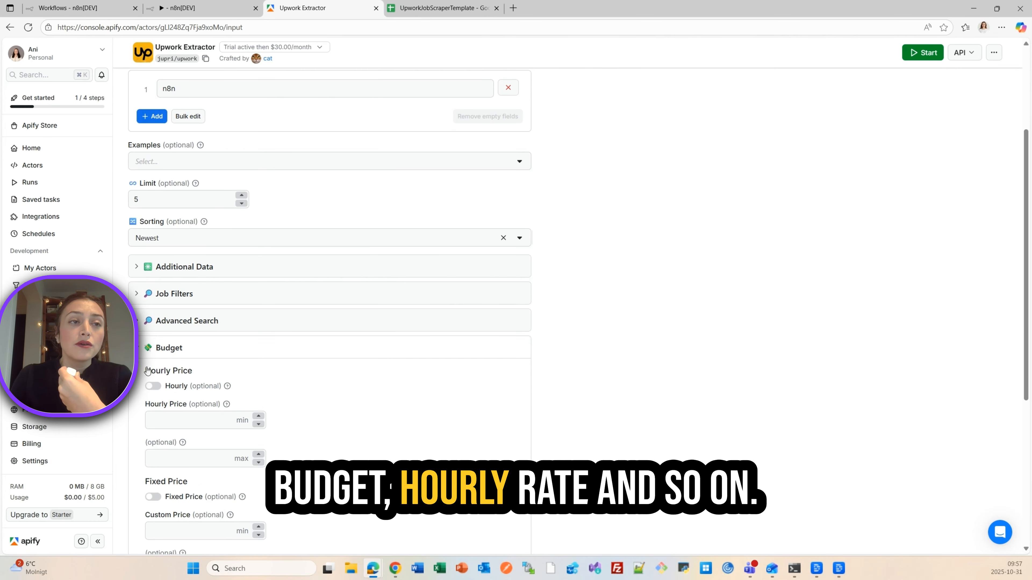
click(139, 349)
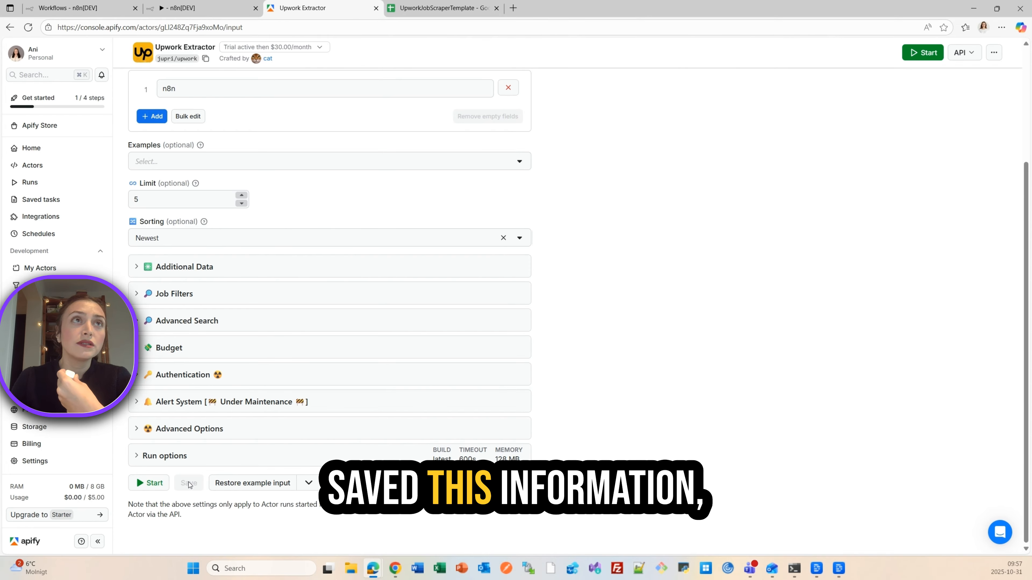
- Show the Upwork Extractor's input as JSON and copy it to the clipboard
scroll(191, 451, up, 3)
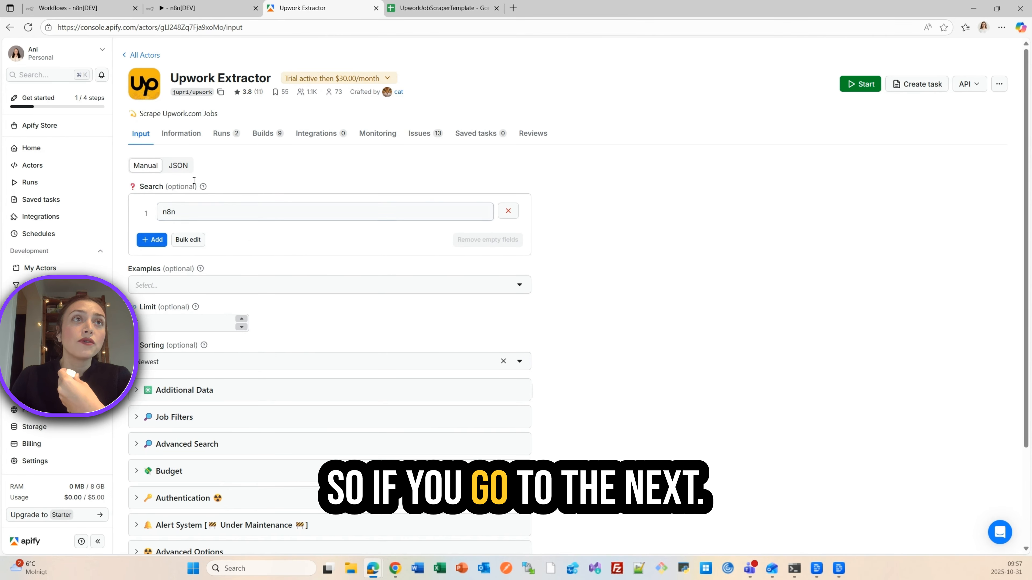
click(179, 166)
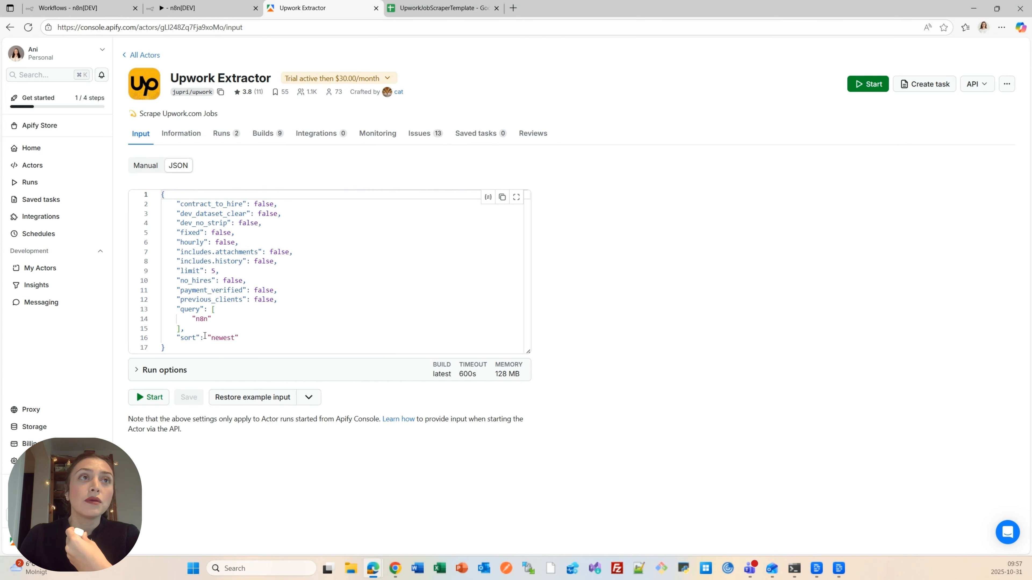
click(154, 171)
click(177, 166)
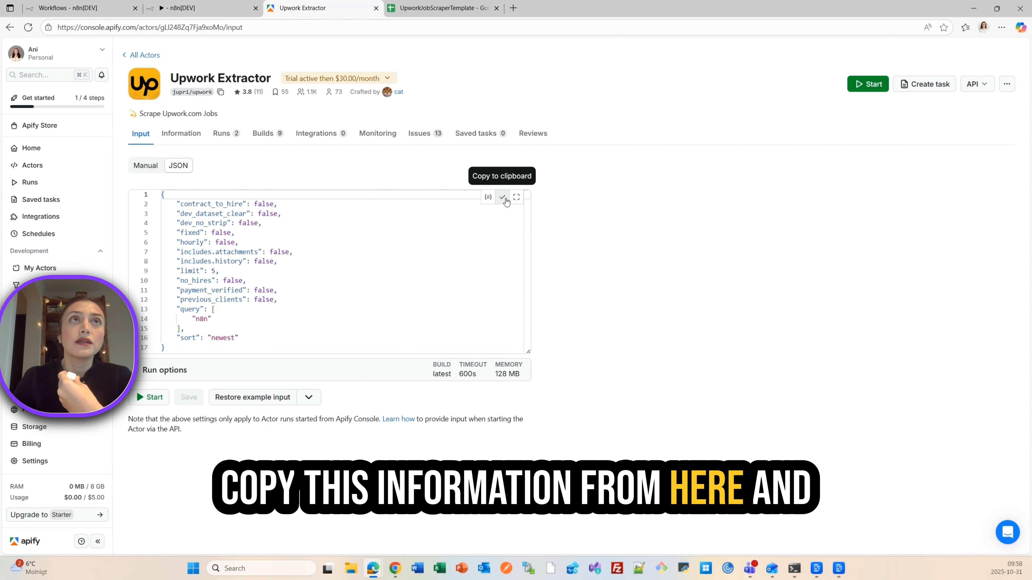
- Switch to the UpworkJobScrapper workflow in n8n and examine the JSON body expression of the HTTP Request node
click(218, 12)
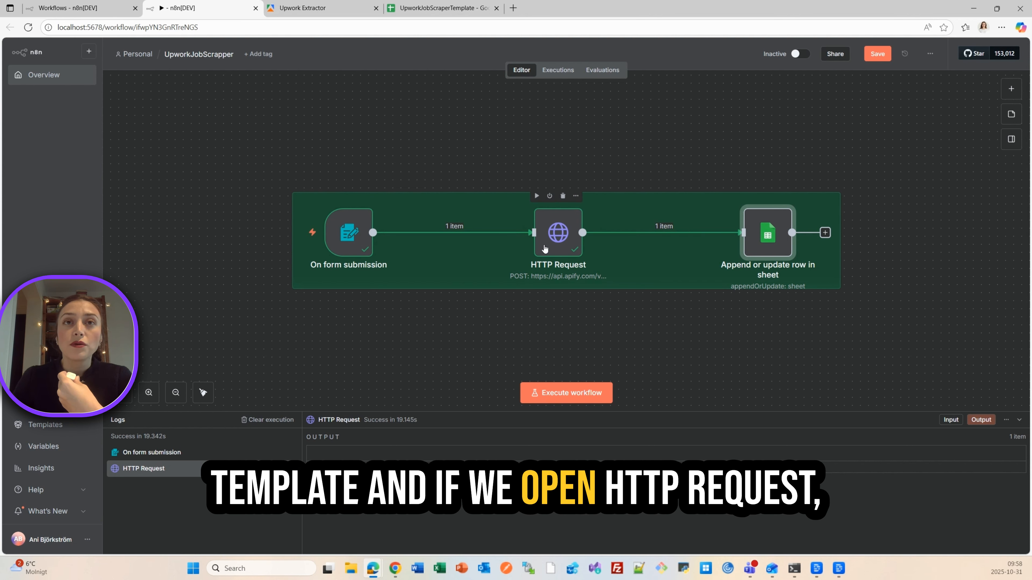
click(557, 232)
double_click(558, 232)
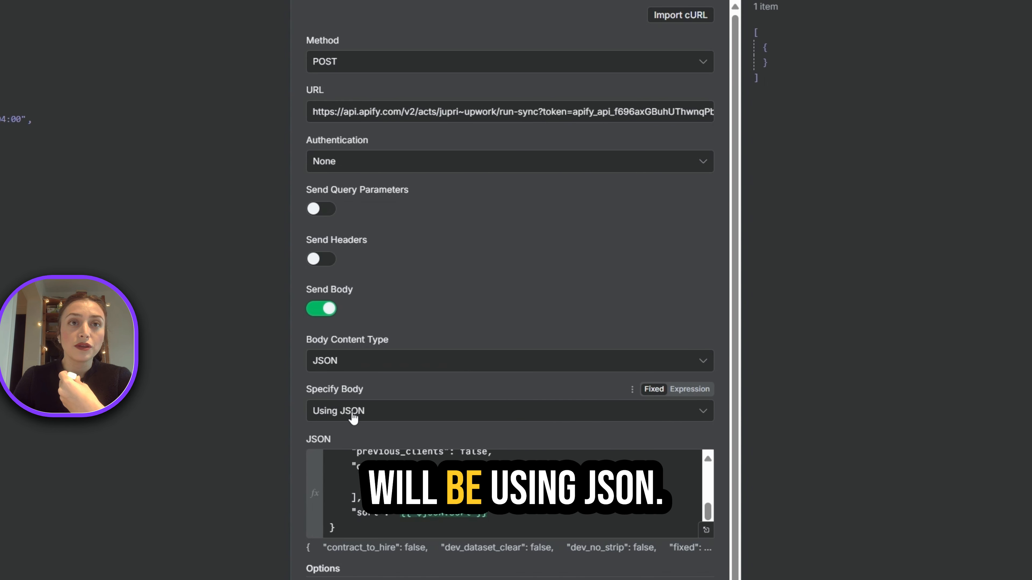
scroll(507, 319, down, 1)
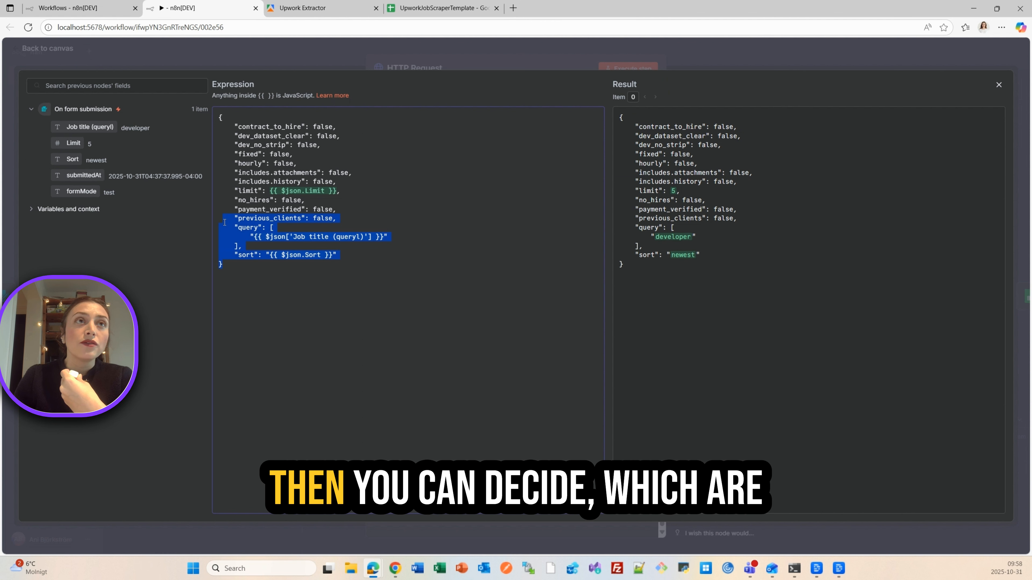
drag(237, 218, 235, 146)
click(249, 200)
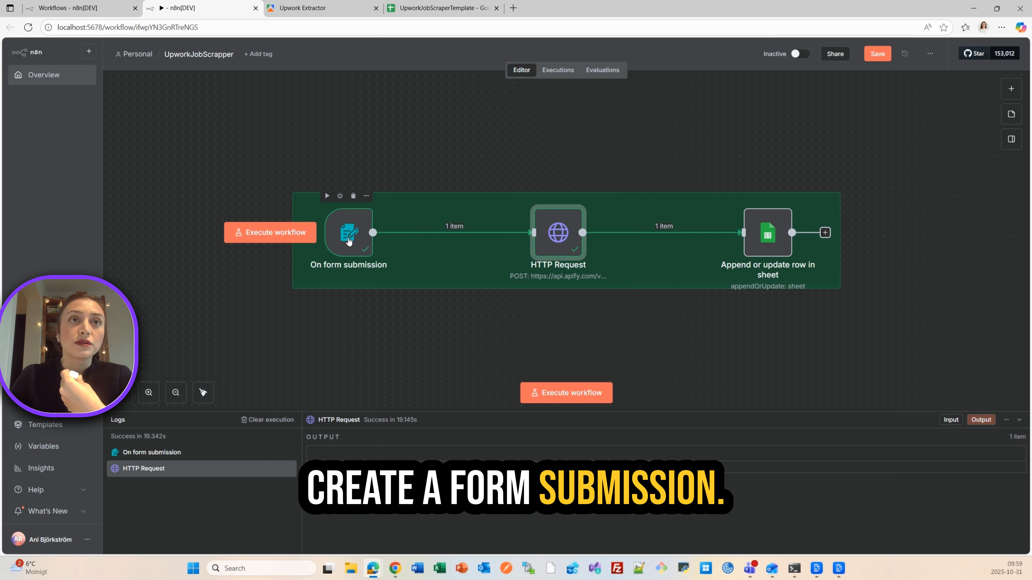
- Open the On form submission node and review its job title, limit and sort form elements
click(348, 241)
double_click(348, 241)
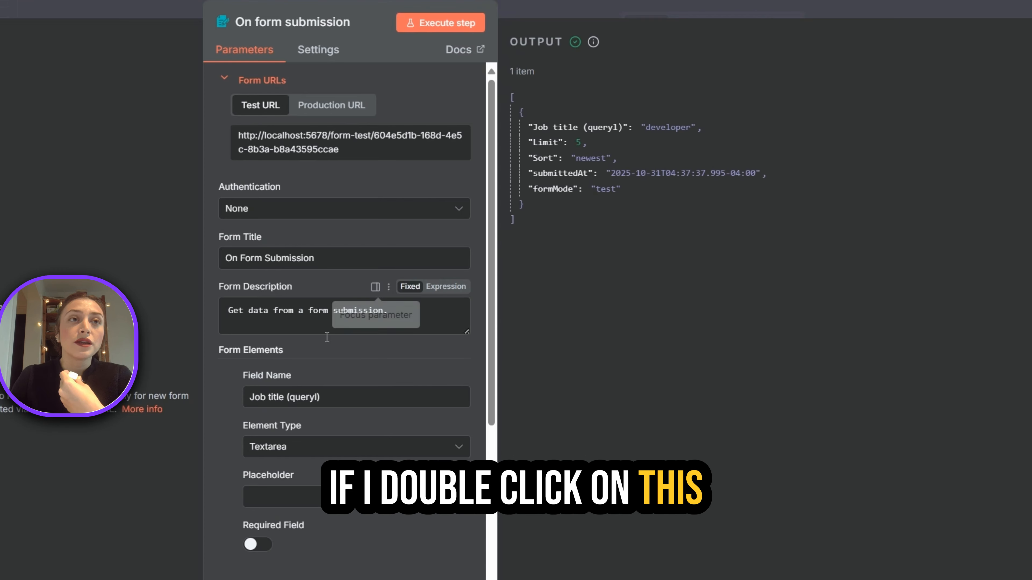
scroll(284, 407, down, 7)
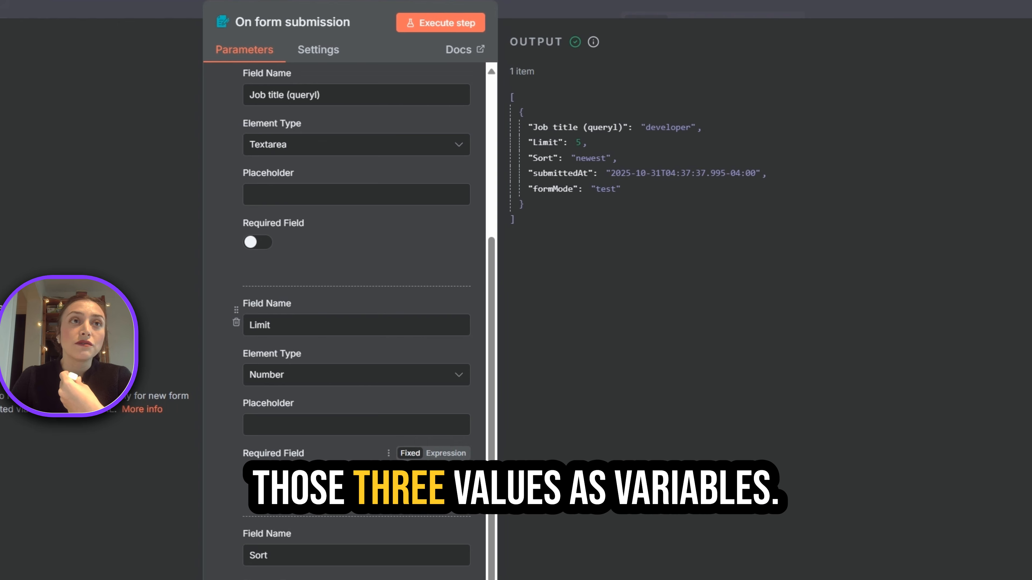
scroll(345, 285, up, 2)
scroll(345, 285, up, 4)
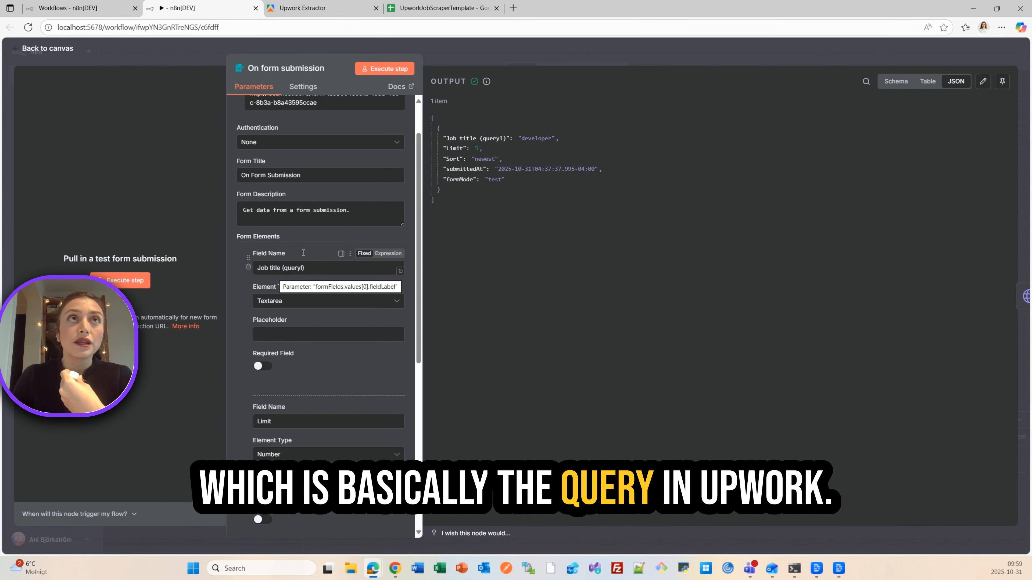
- Compare the Apify actor's manual search input with the job title field of the n8n form node
click(309, 8)
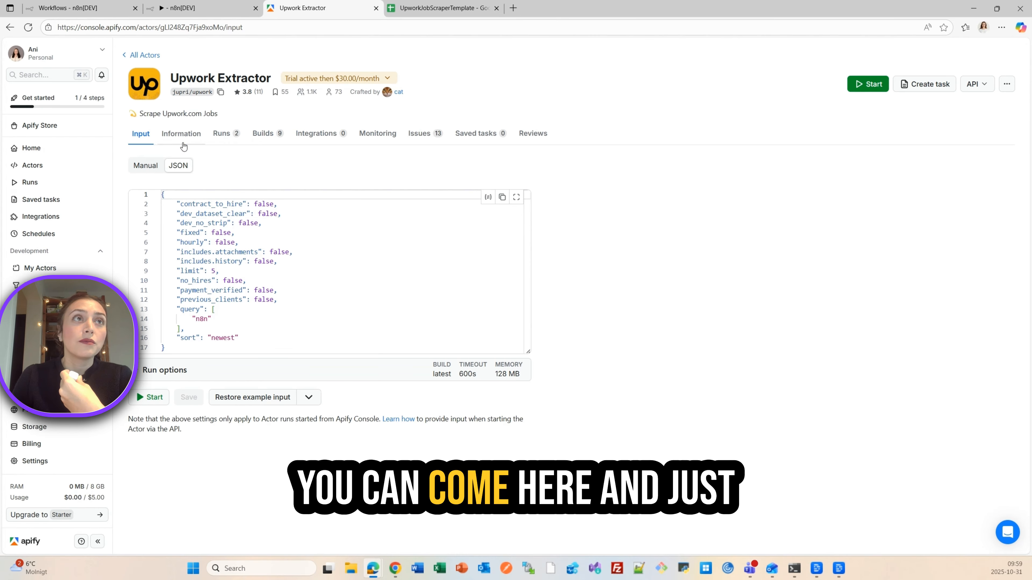
click(146, 165)
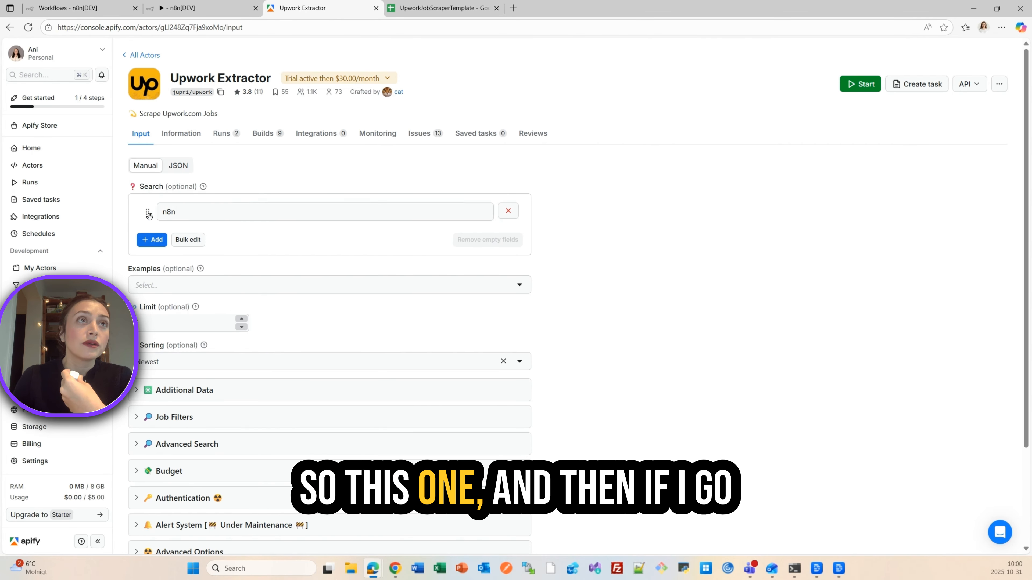
click(203, 8)
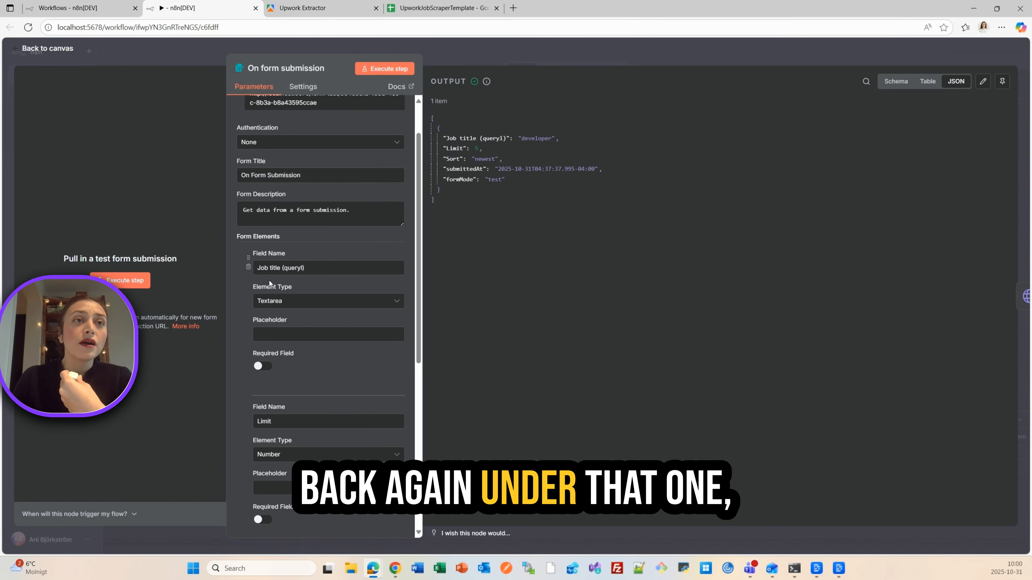
scroll(286, 347, down, 1)
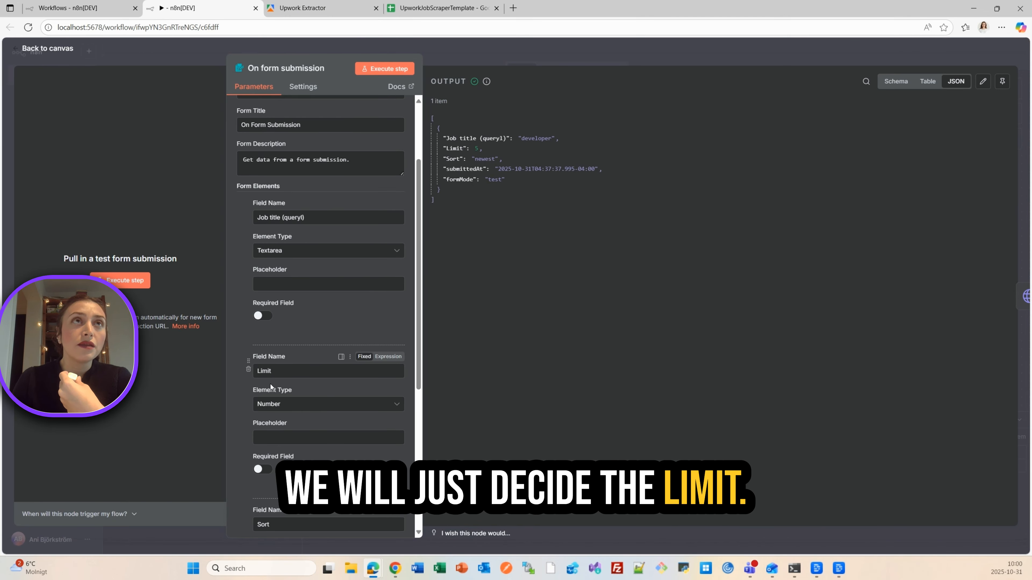
- Check the limit entry in the Apify actor's JSON input against the Limit field of the n8n form
click(319, 10)
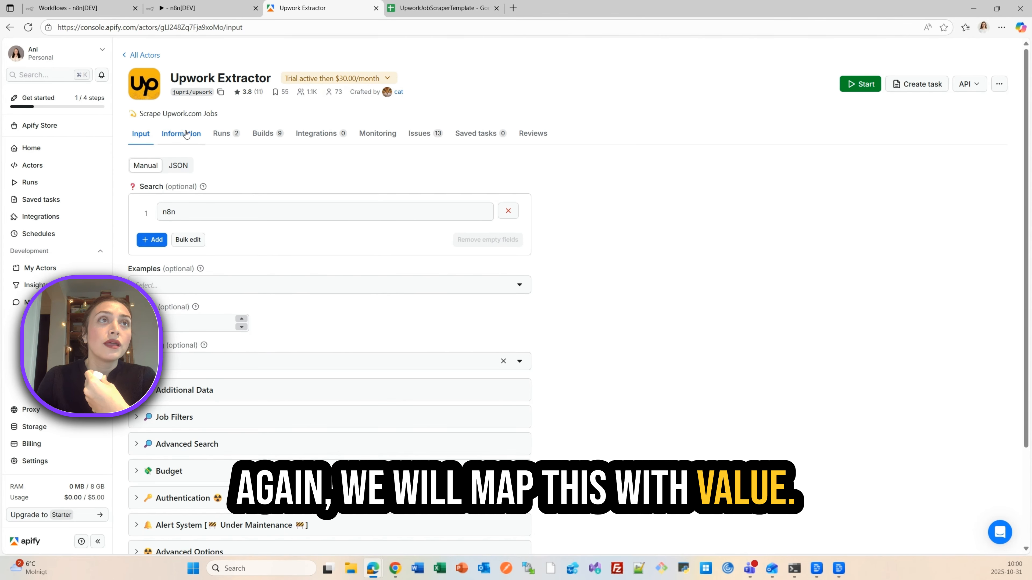
click(180, 161)
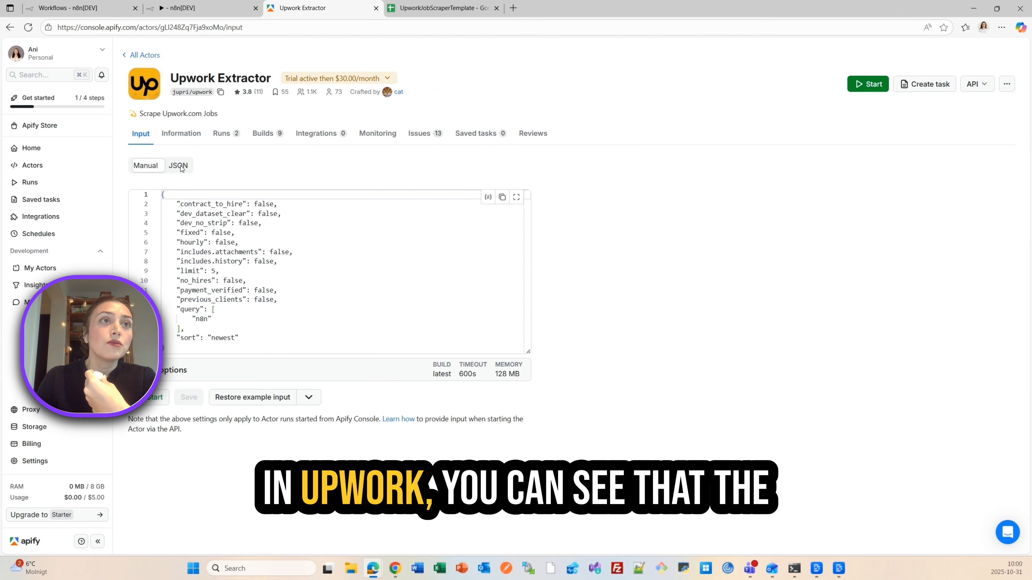
double_click(193, 271)
drag(211, 270, 215, 270)
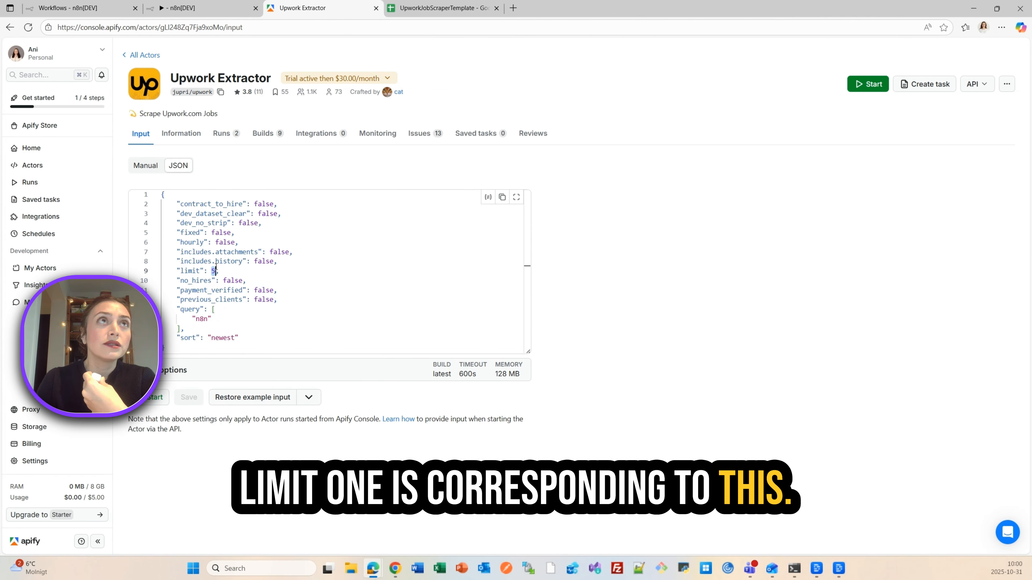
click(163, 5)
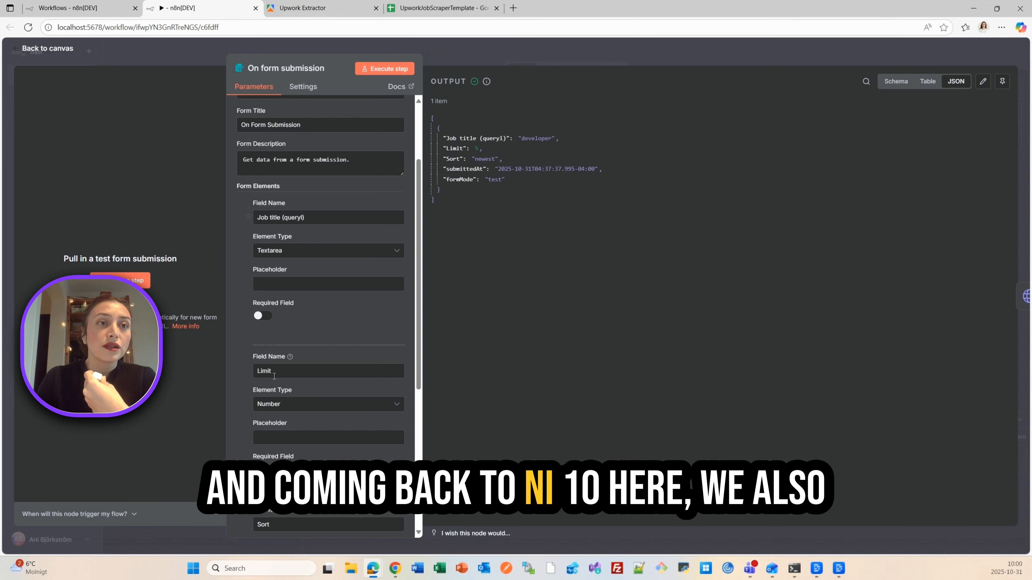
scroll(275, 376, down, 5)
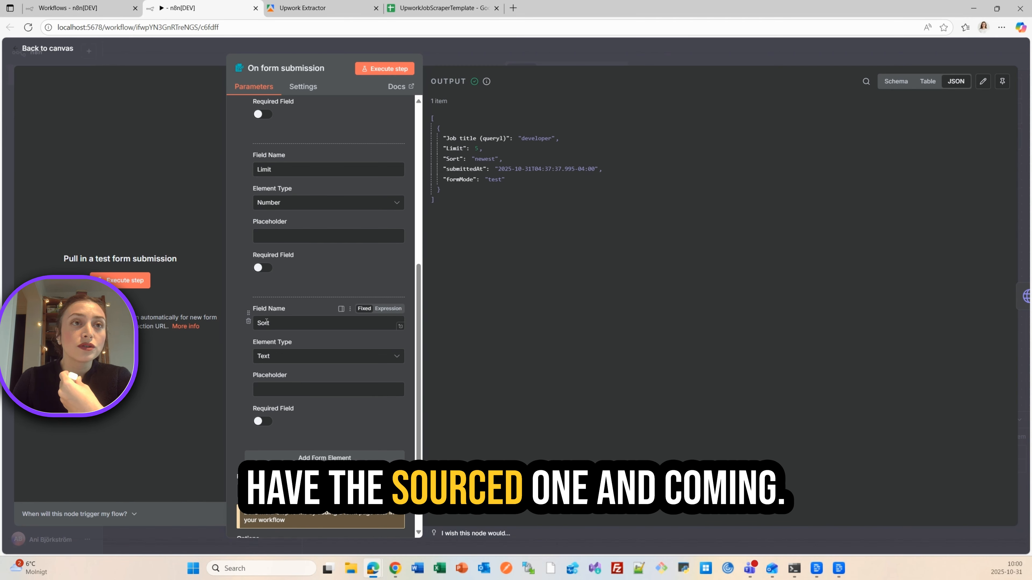
- Check the sort entry in the Apify actor's JSON input and return to the Sort field of the n8n form
click(299, 9)
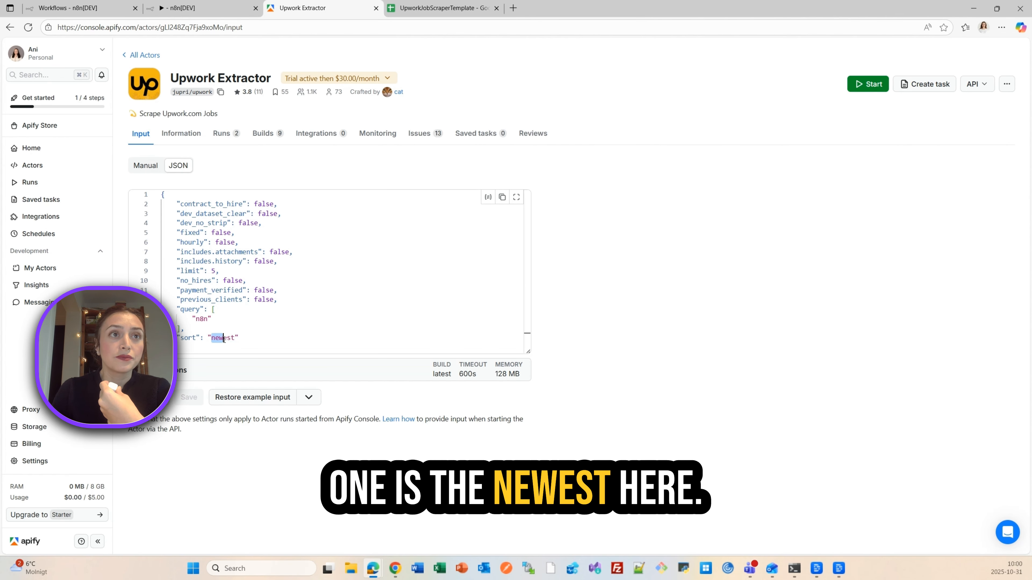
drag(223, 338, 235, 338)
click(177, 16)
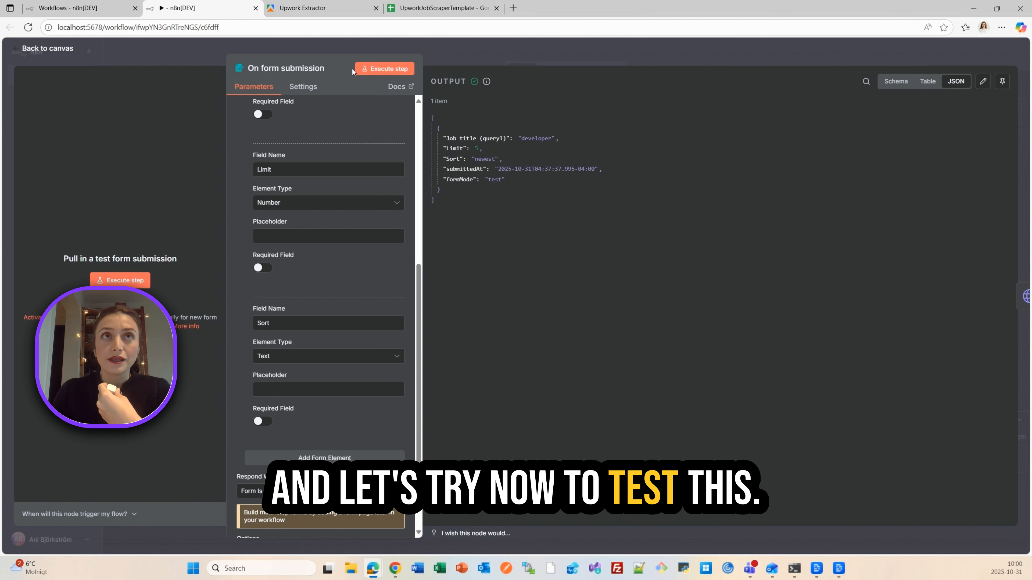
- Test the form trigger by submitting job title n8n, limit 6 and sort newest, check its output, and return to the canvas
click(379, 71)
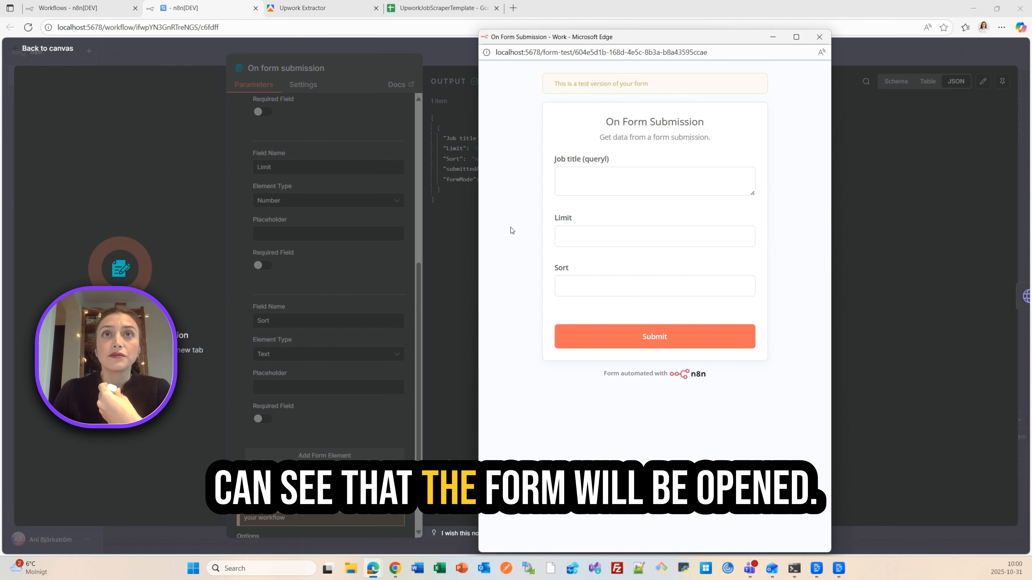
click(570, 172)
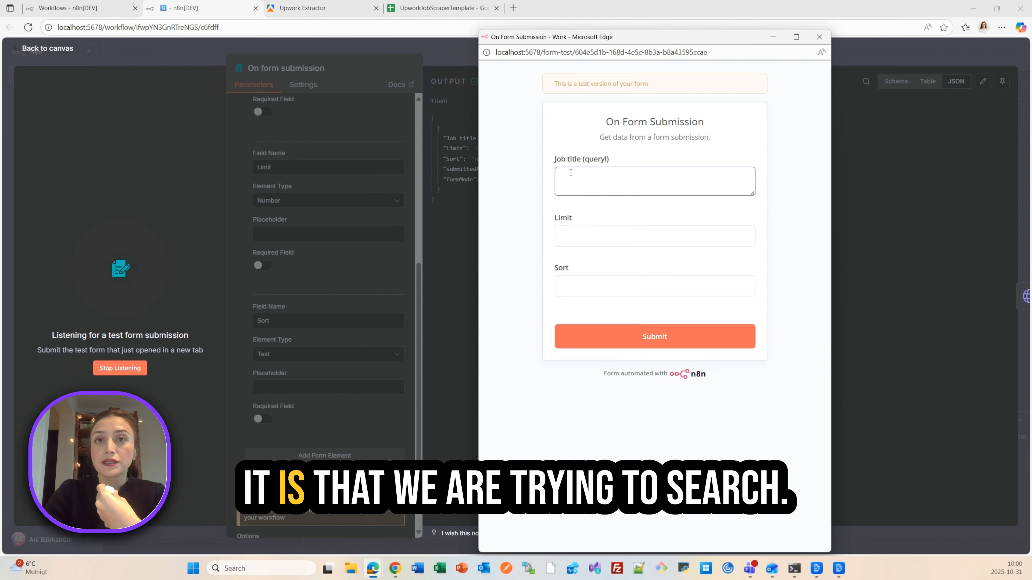
text(n8n)
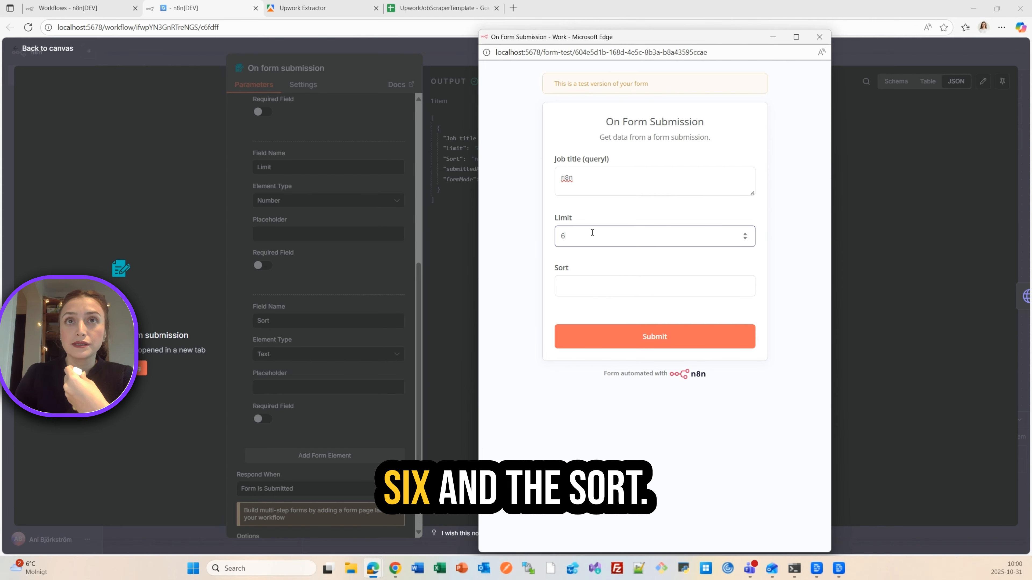
click(575, 283)
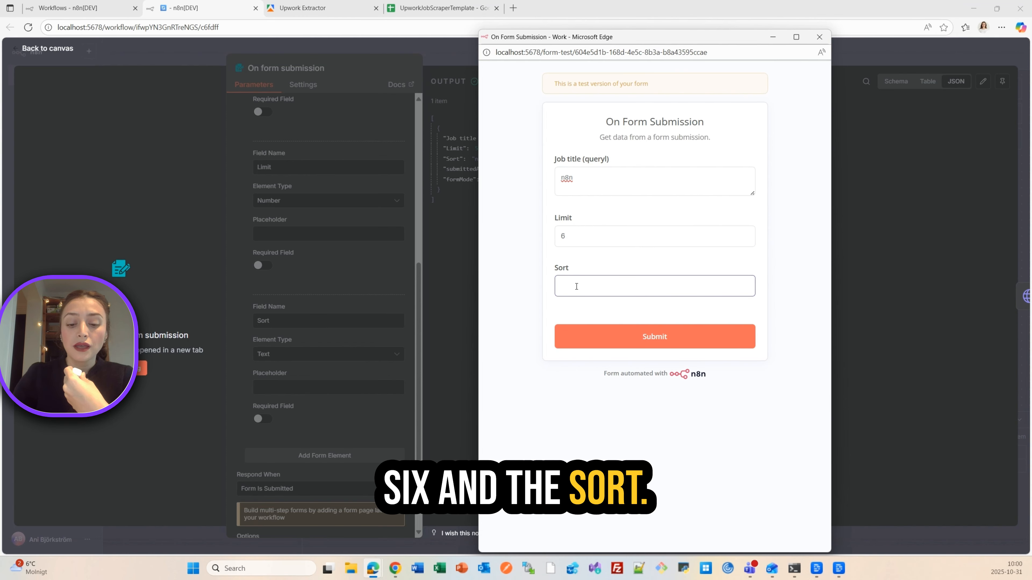
text(new)
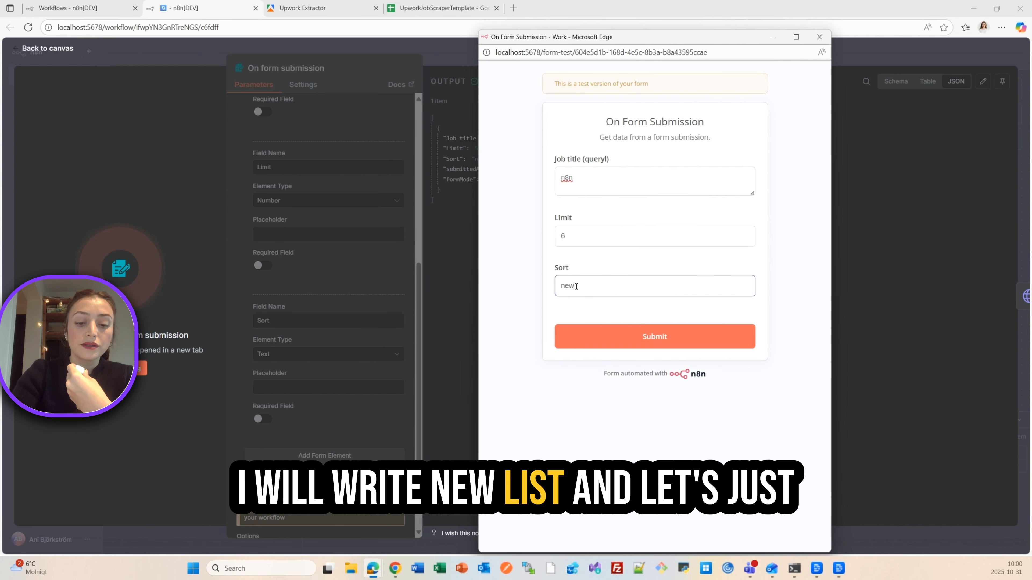
text(est)
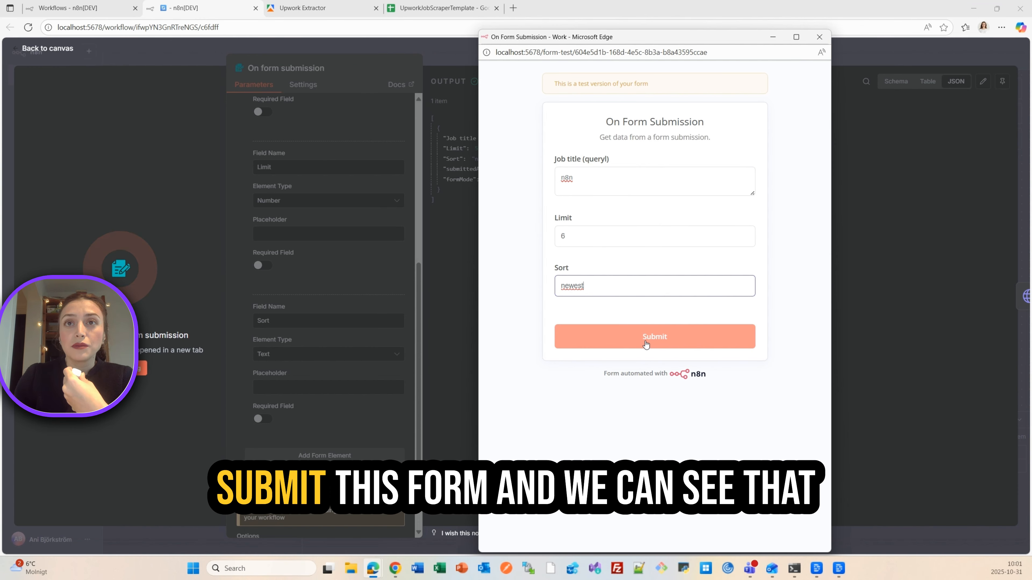
click(646, 344)
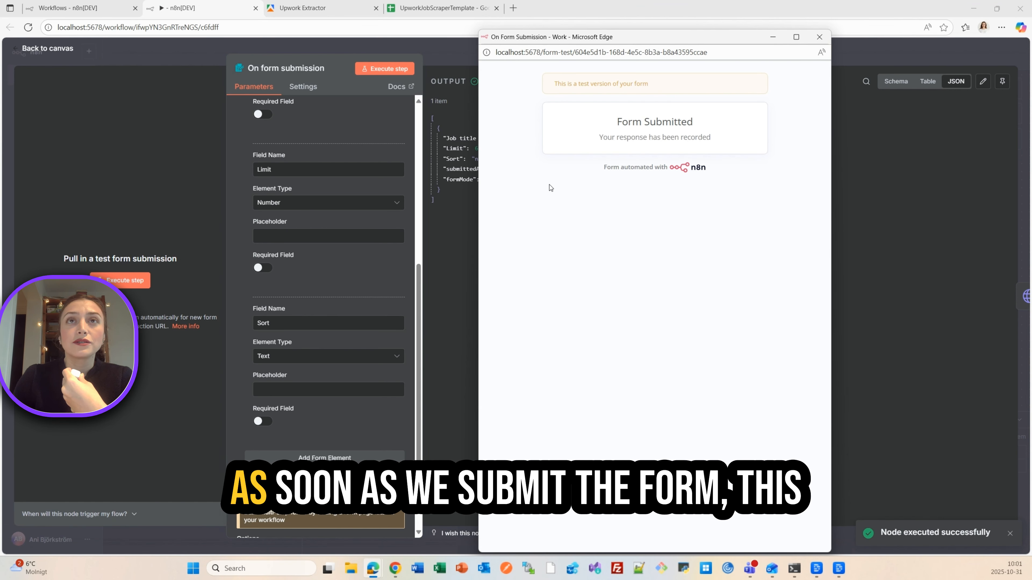
click(448, 278)
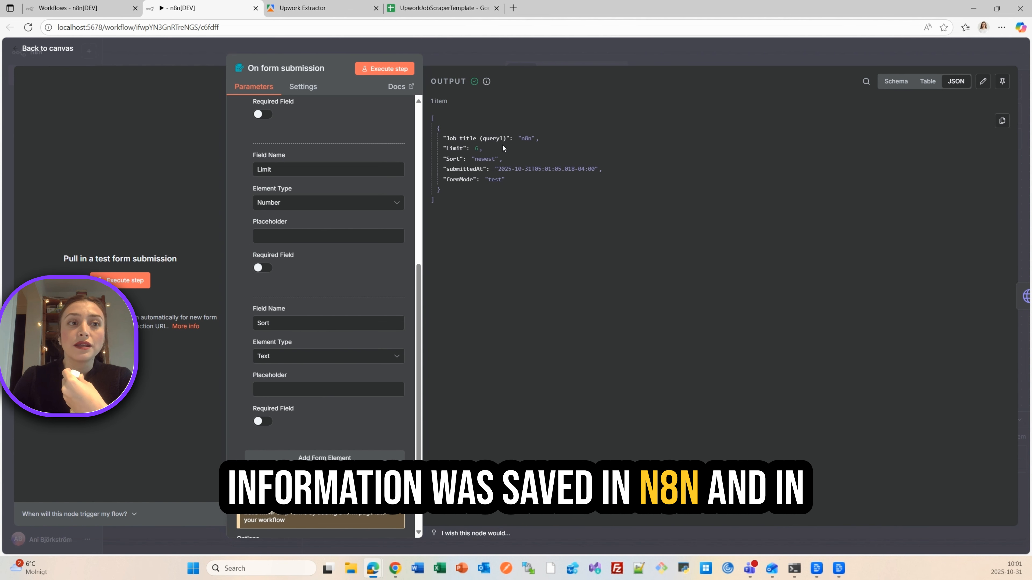
click(488, 55)
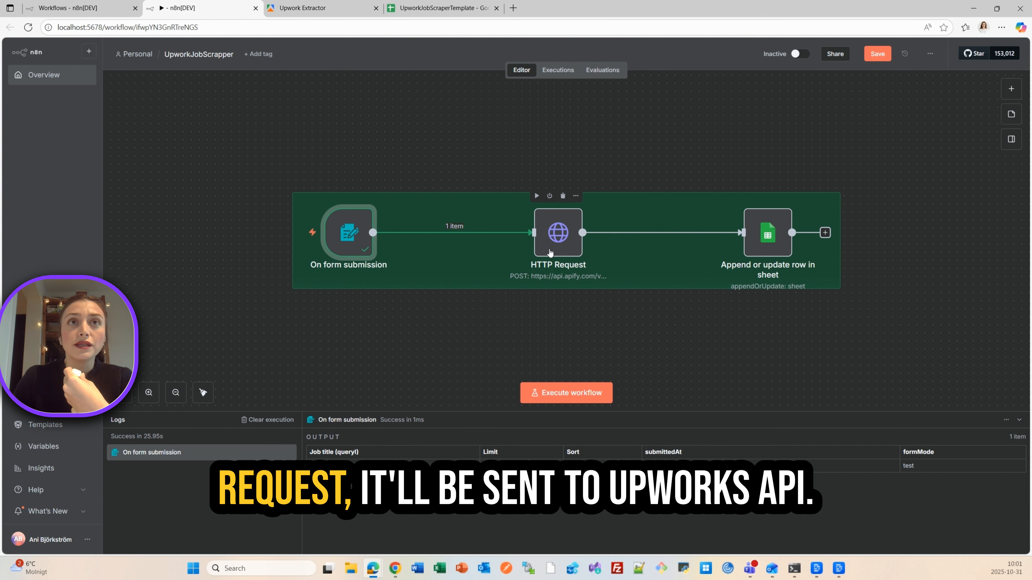
- Open the HTTP Request node, and in Apify search the Upwork Extractor's integrations for "end" and open Use API endpoints
click(548, 242)
double_click(548, 242)
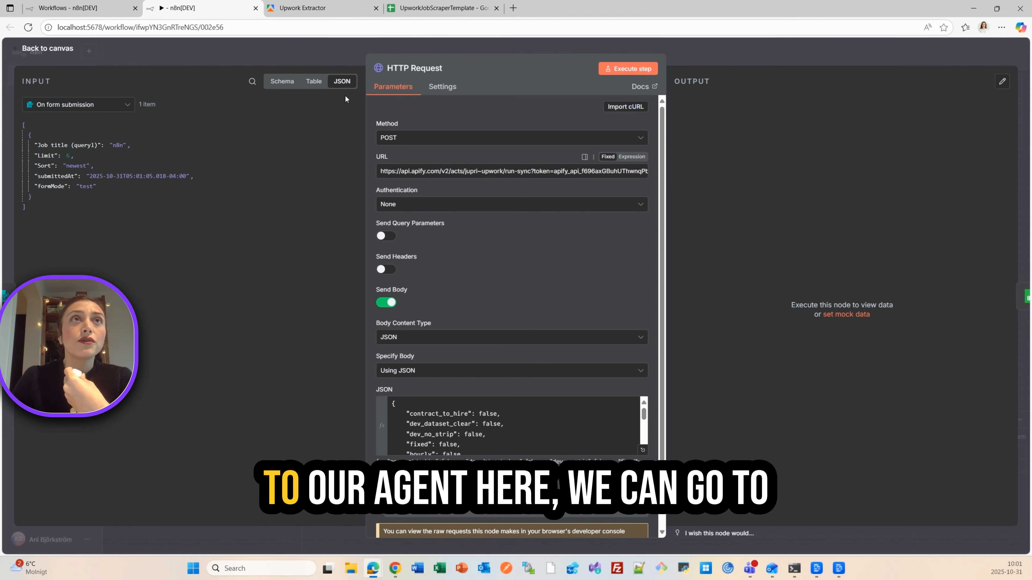
click(312, 10)
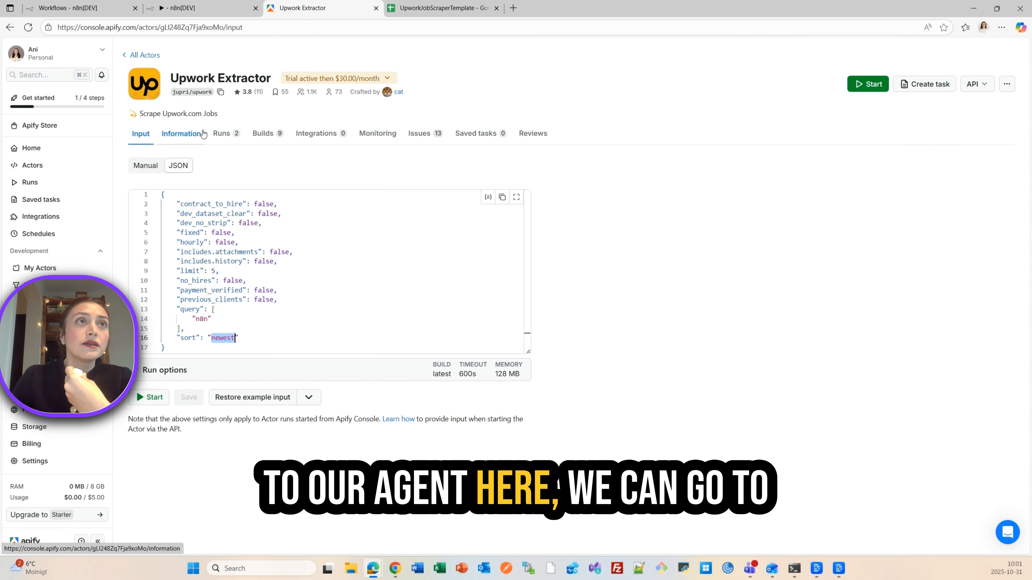
click(308, 136)
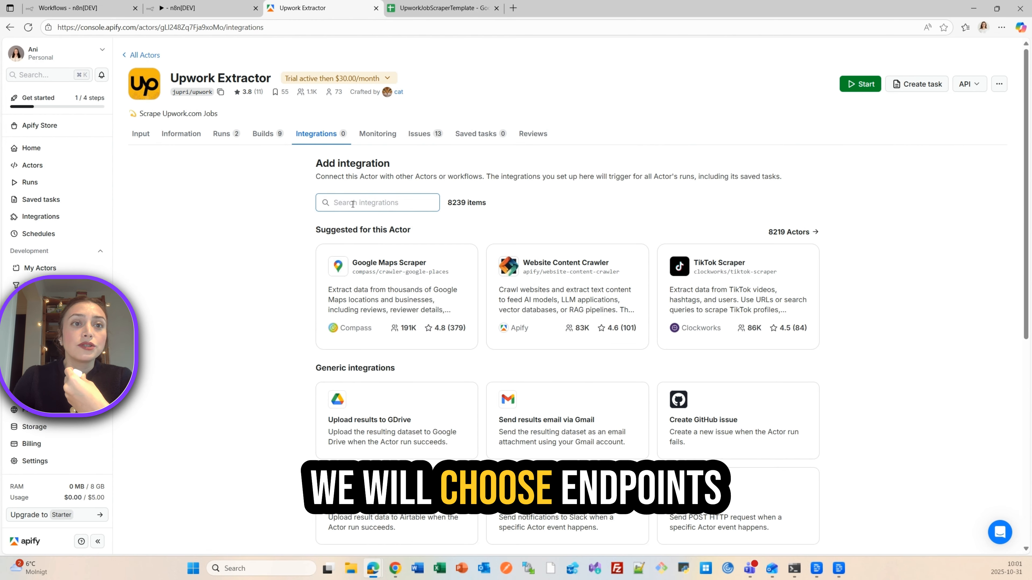
click(353, 204)
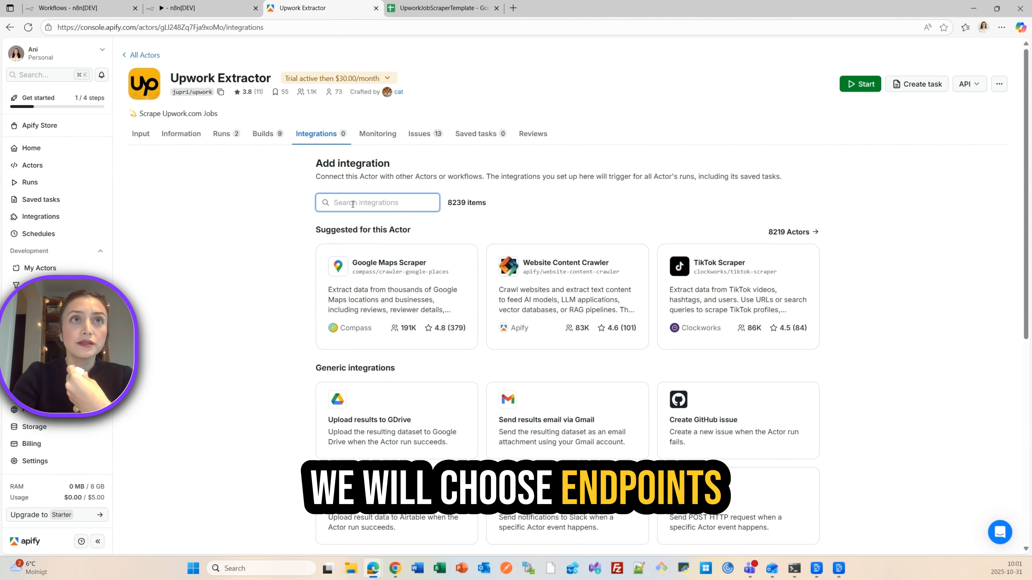
text(end)
scroll(360, 446, down, 2)
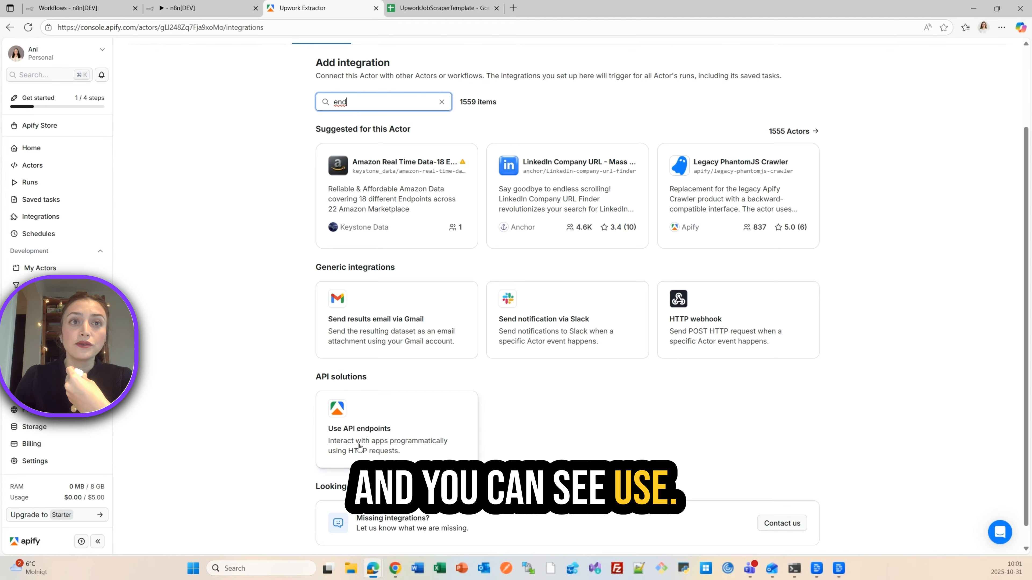
click(366, 437)
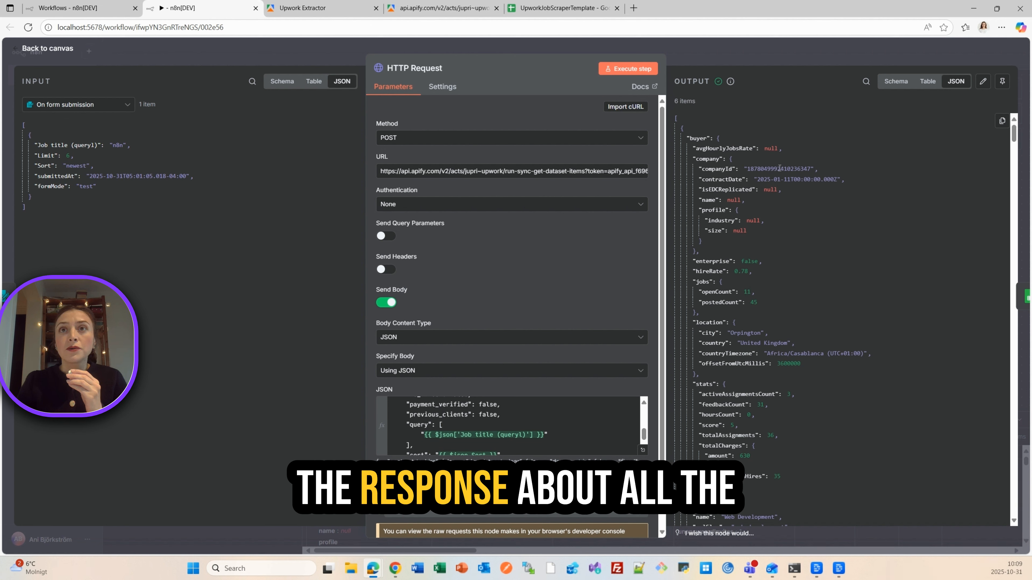
- Review the job data returned by the HTTP Request node, pin that output, and return to the canvas
scroll(808, 308, down, 15)
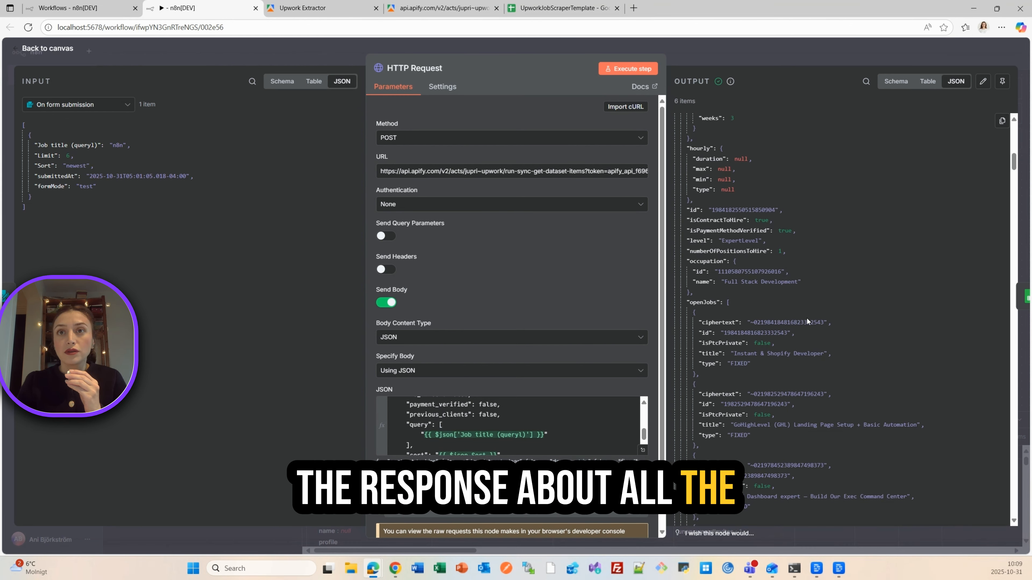
scroll(808, 321, down, 6)
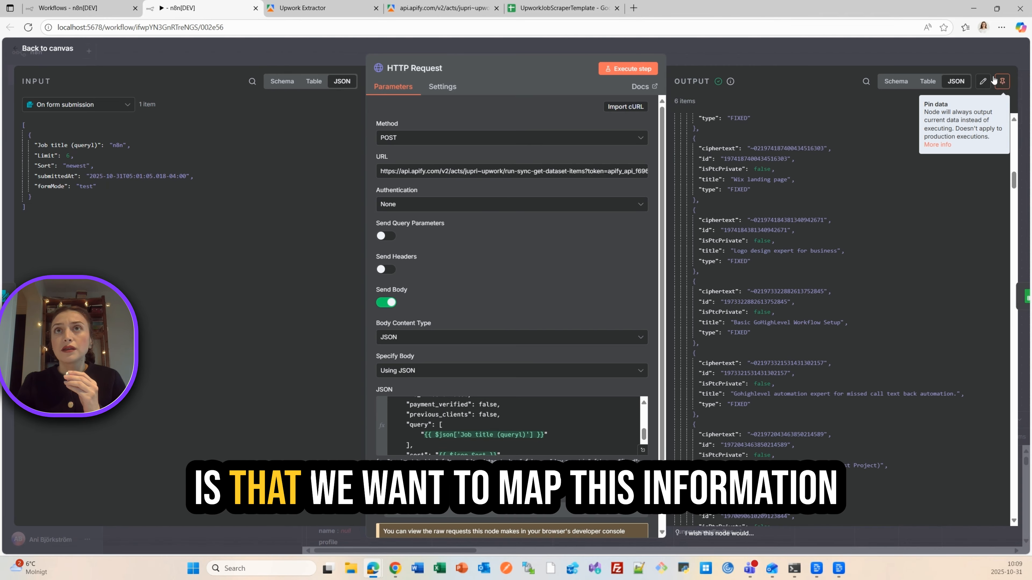
click(1000, 81)
click(763, 59)
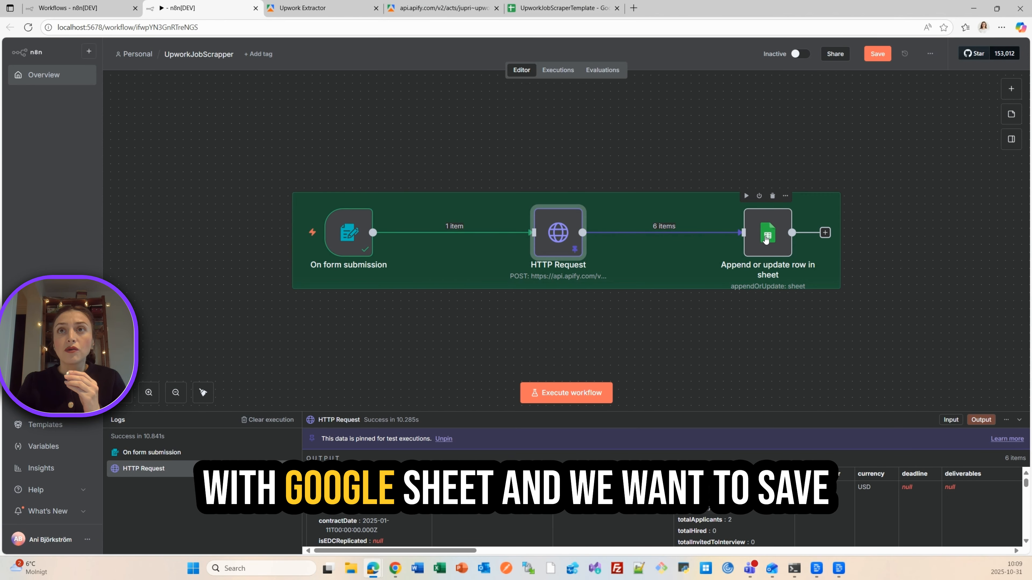
- Open the Append or update row in sheet node and compare the incoming job fields with its id, publishedAt, jobUrl and description mappings
click(765, 240)
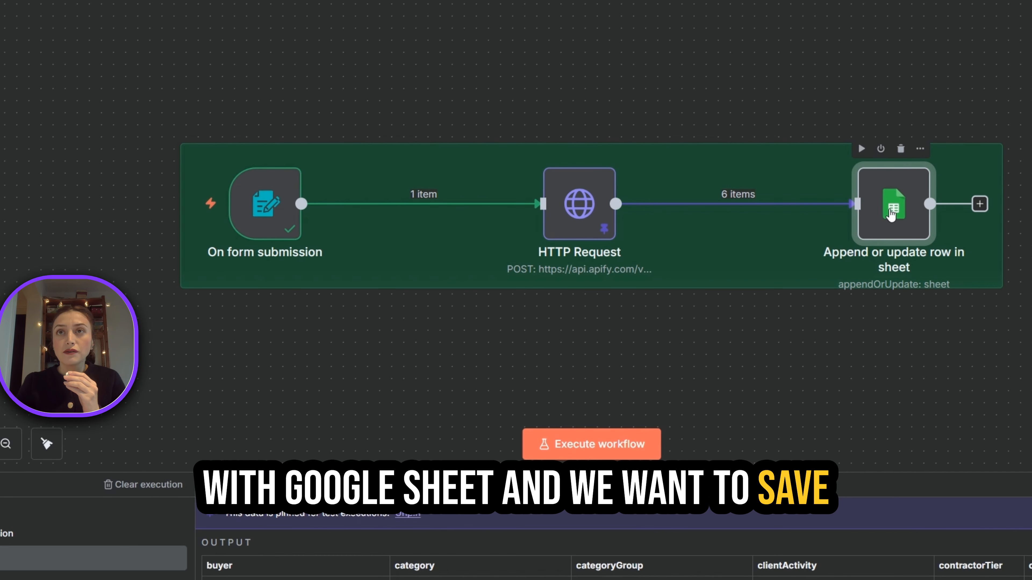
double_click(890, 211)
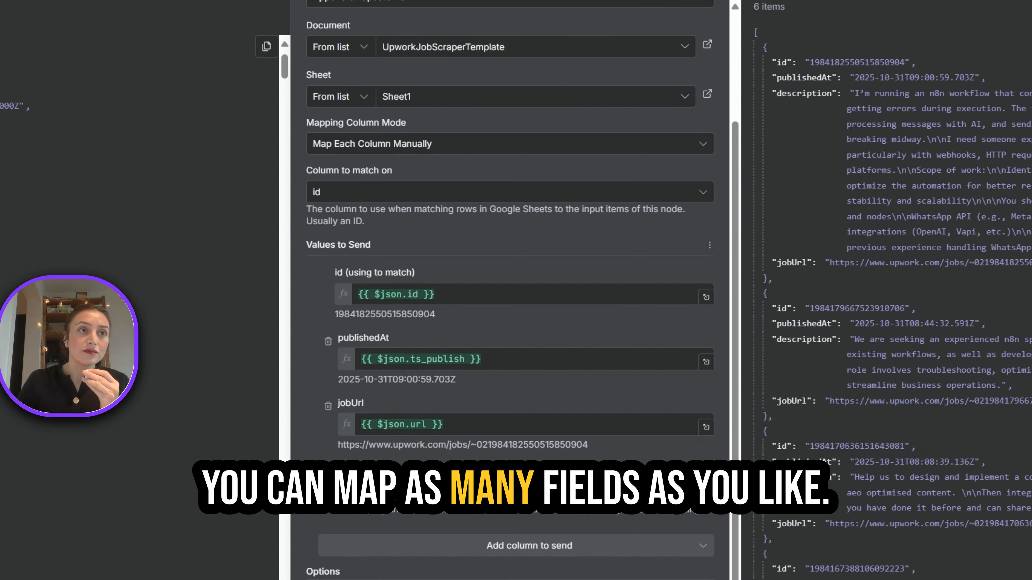
scroll(138, 244, down, 10)
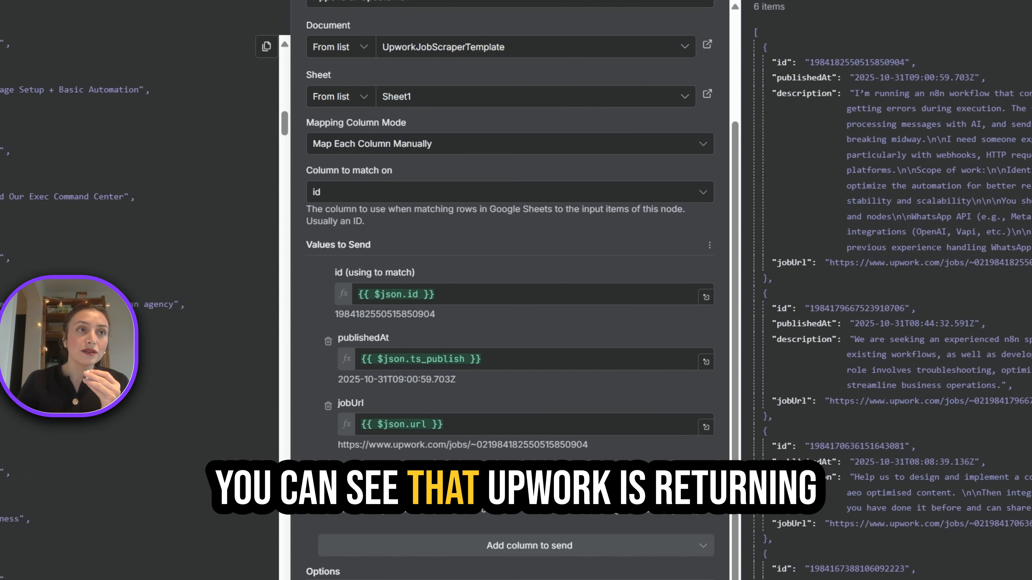
scroll(138, 244, down, 5)
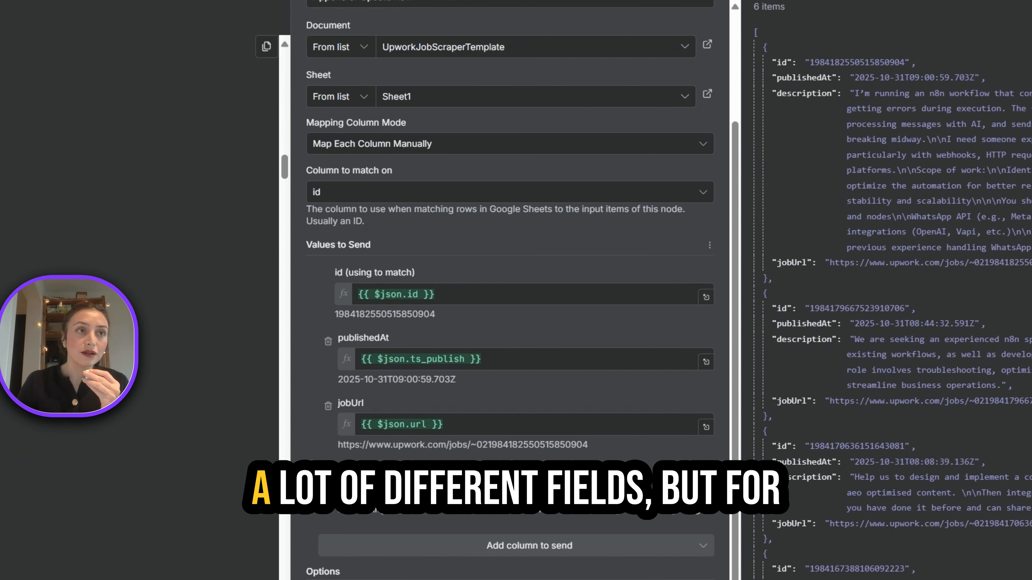
scroll(138, 244, down, 3)
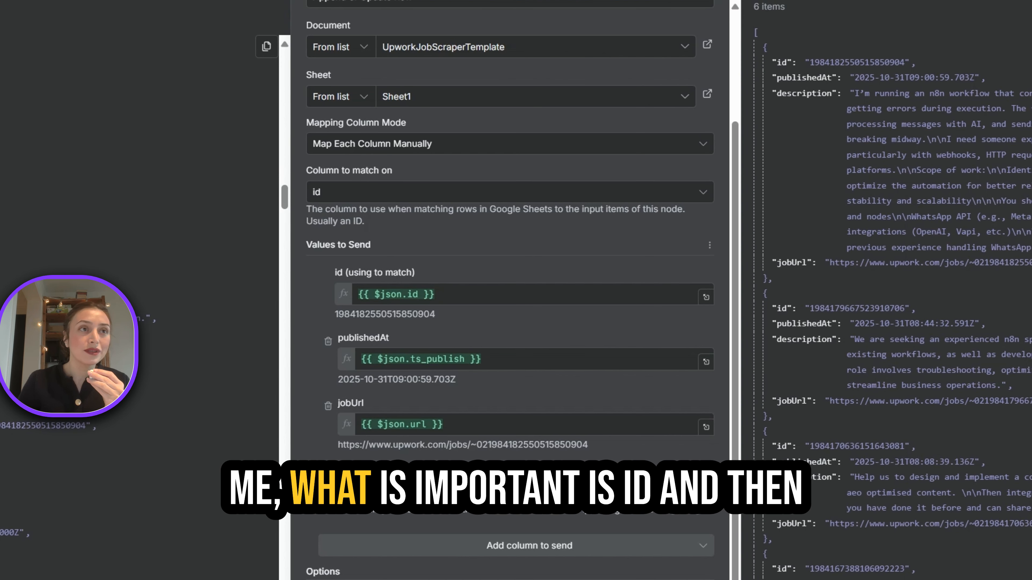
scroll(138, 244, down, 3)
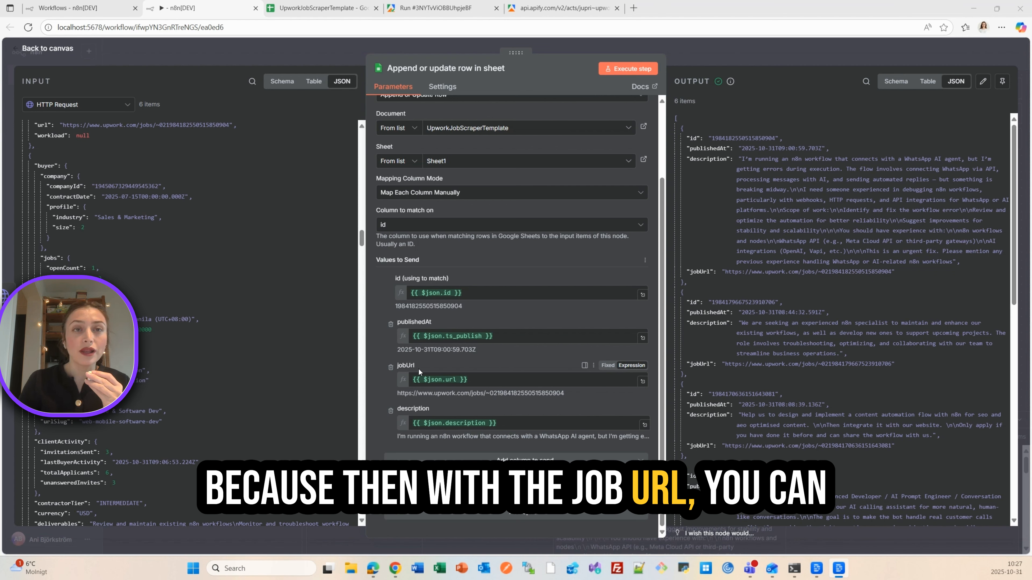
mouse_move(432, 380)
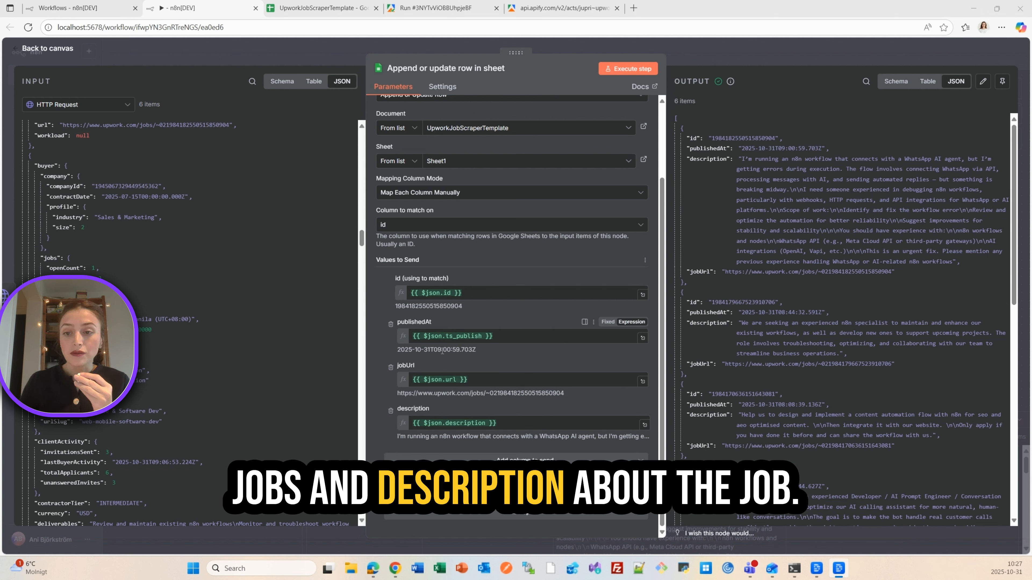
click(554, 49)
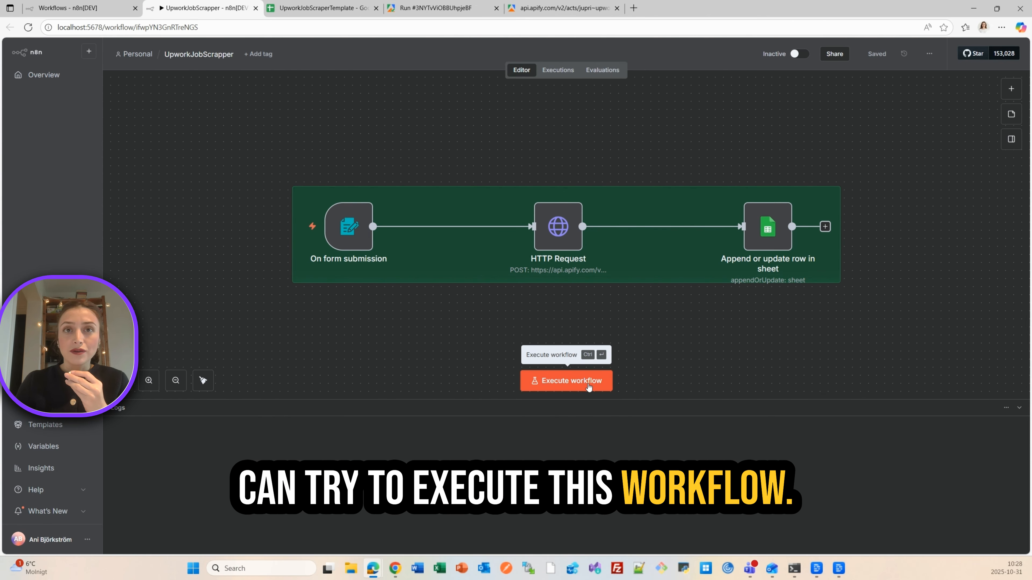
- Execute the whole workflow, submit the form with job title n8n, limit 5 and sort newest, and minimize the form window
click(588, 389)
click(588, 184)
text(n8n)
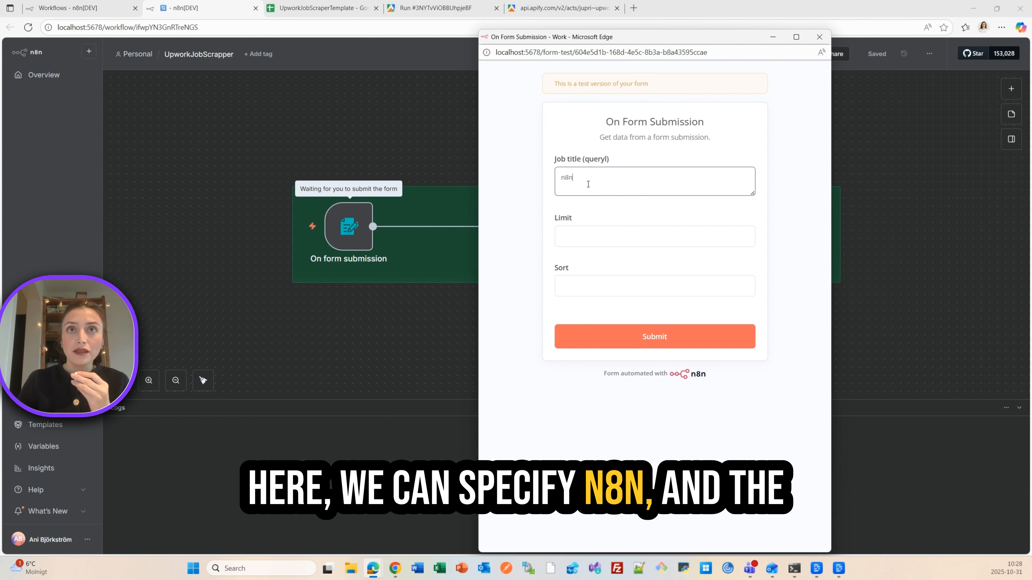
click(609, 234)
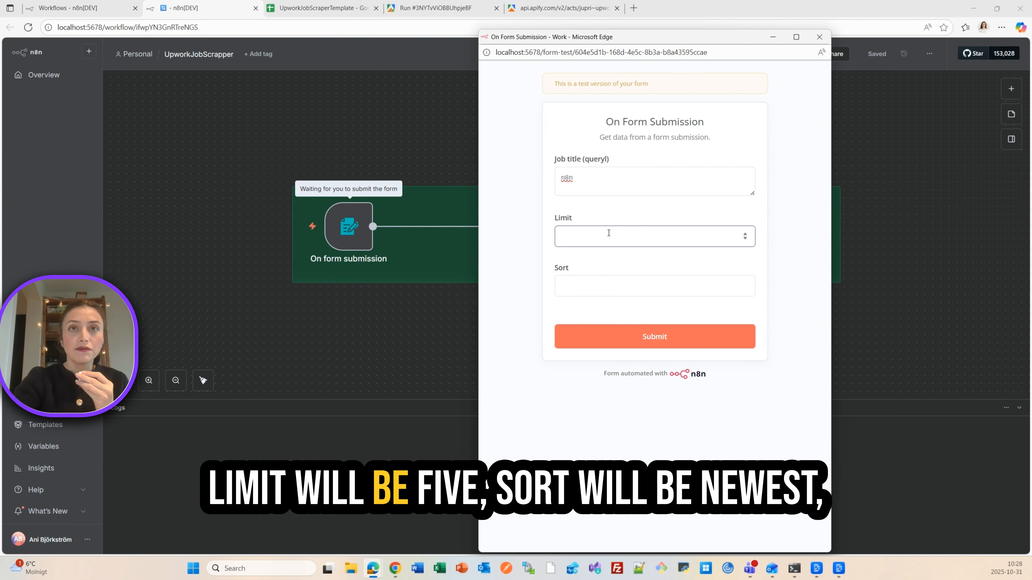
text(5)
click(613, 286)
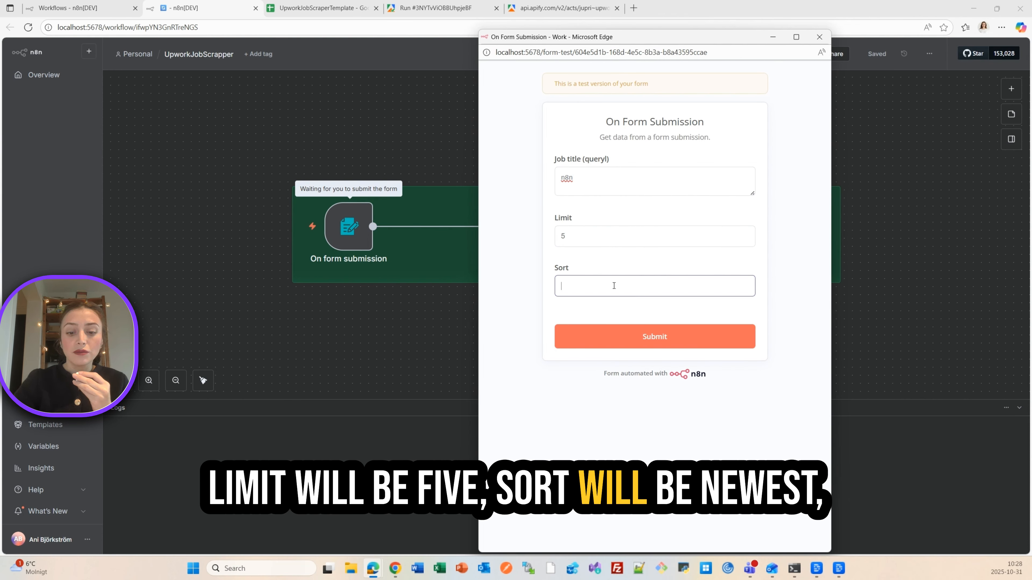
text(newes)
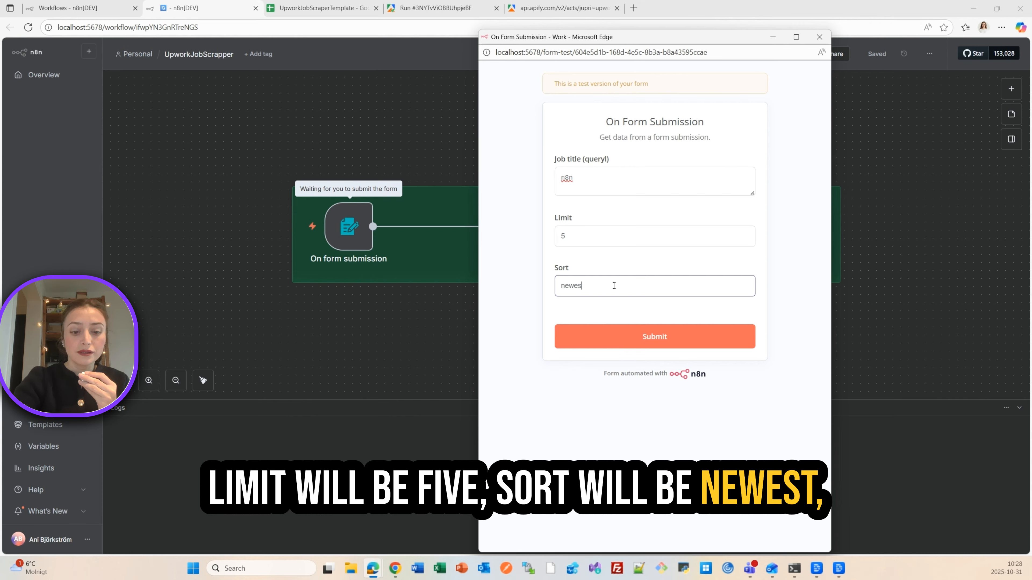
text(t)
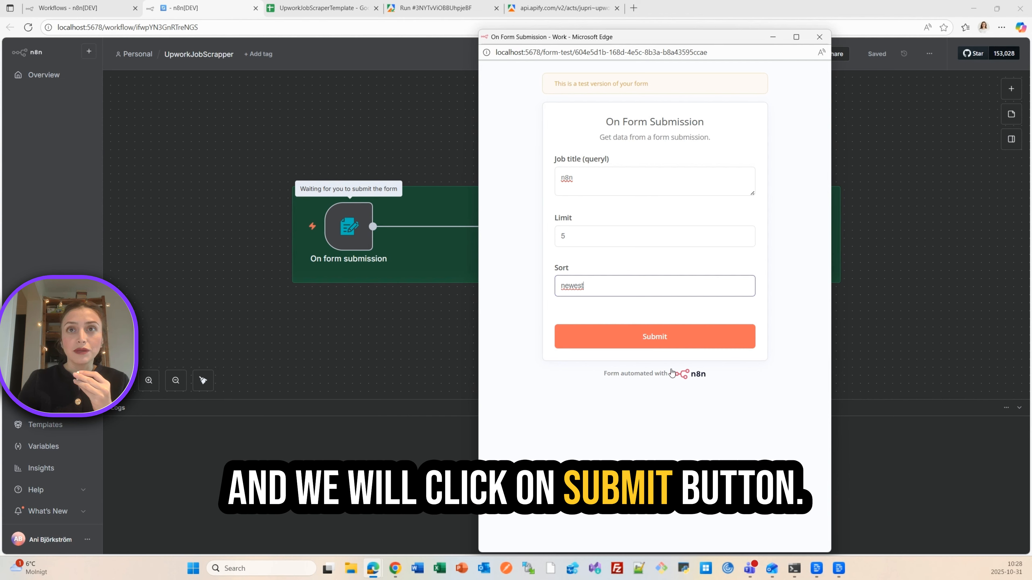
click(662, 348)
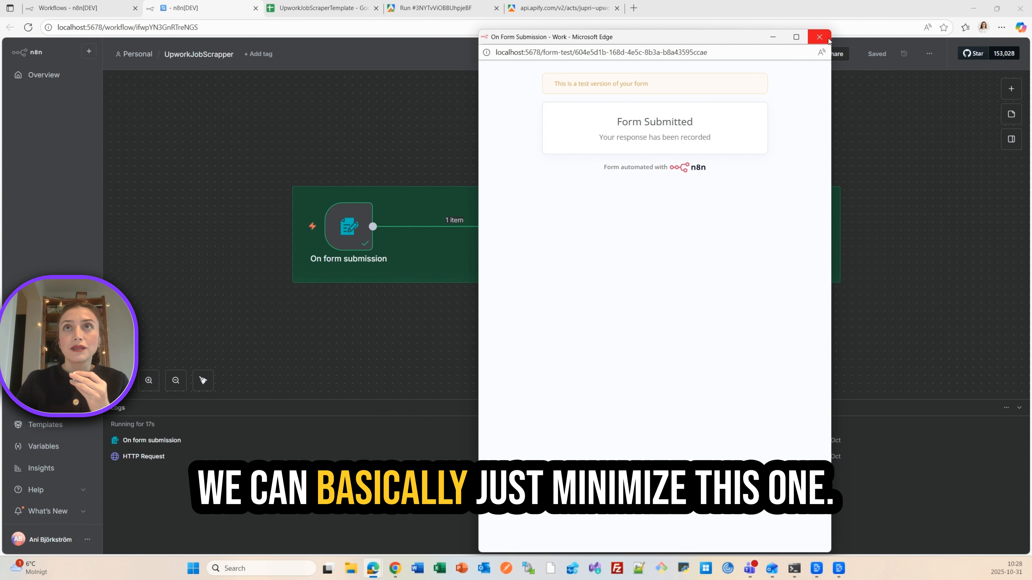
click(772, 37)
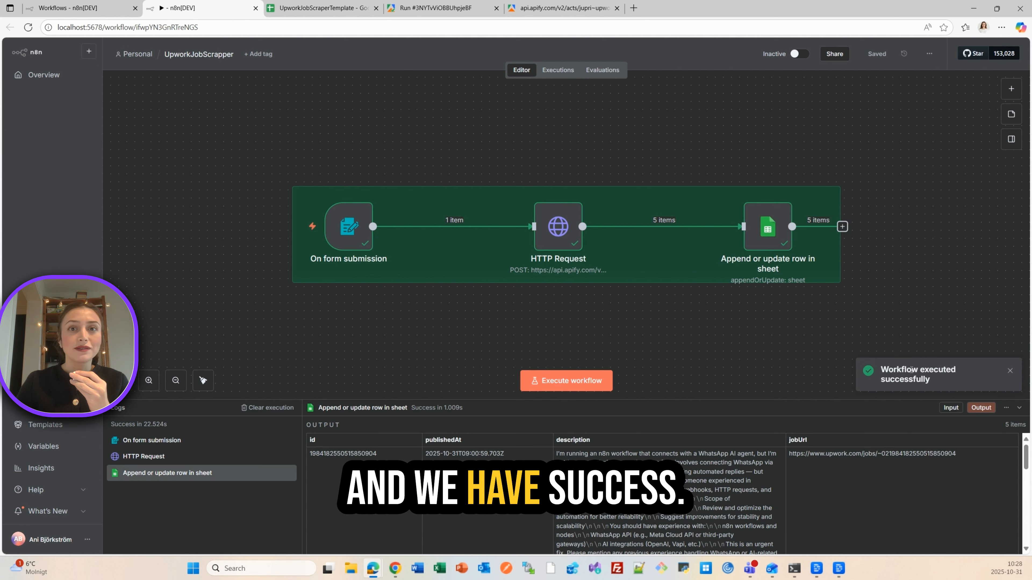
- Check the run's log output for the HTTP Request and sheet nodes, and switch to the UpworkJobScraperTemplate spreadsheet
click(171, 456)
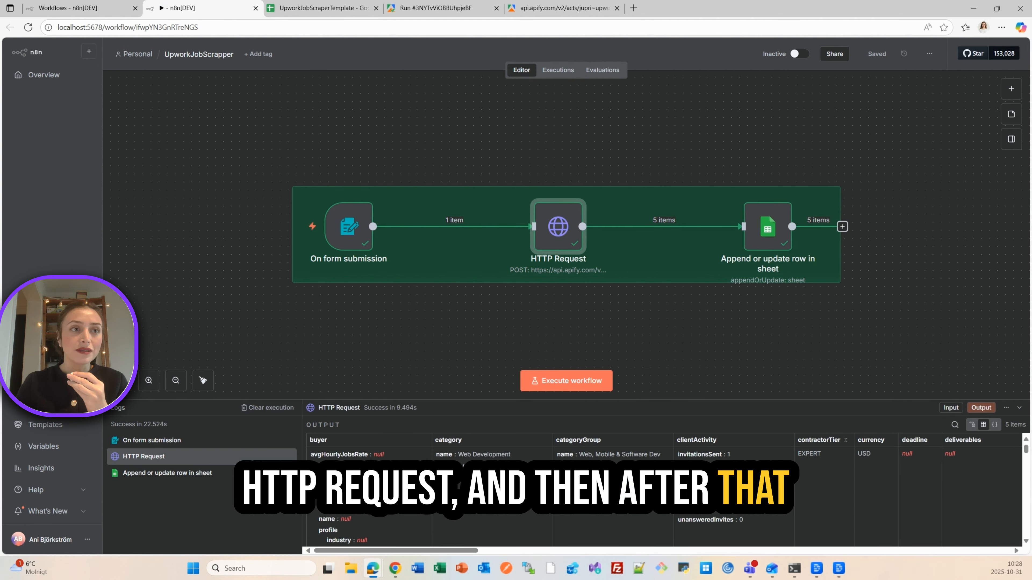
click(173, 473)
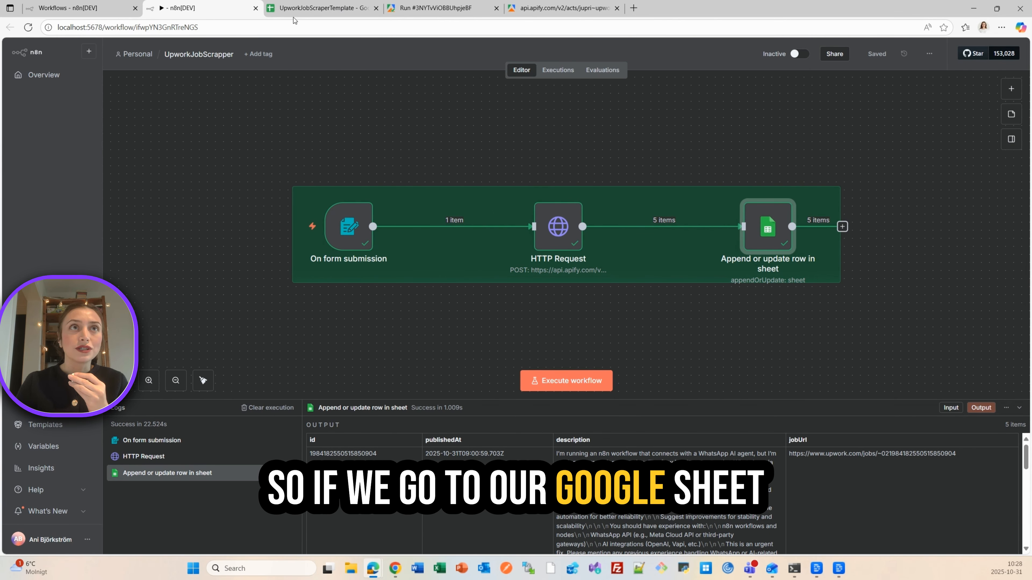
click(299, 10)
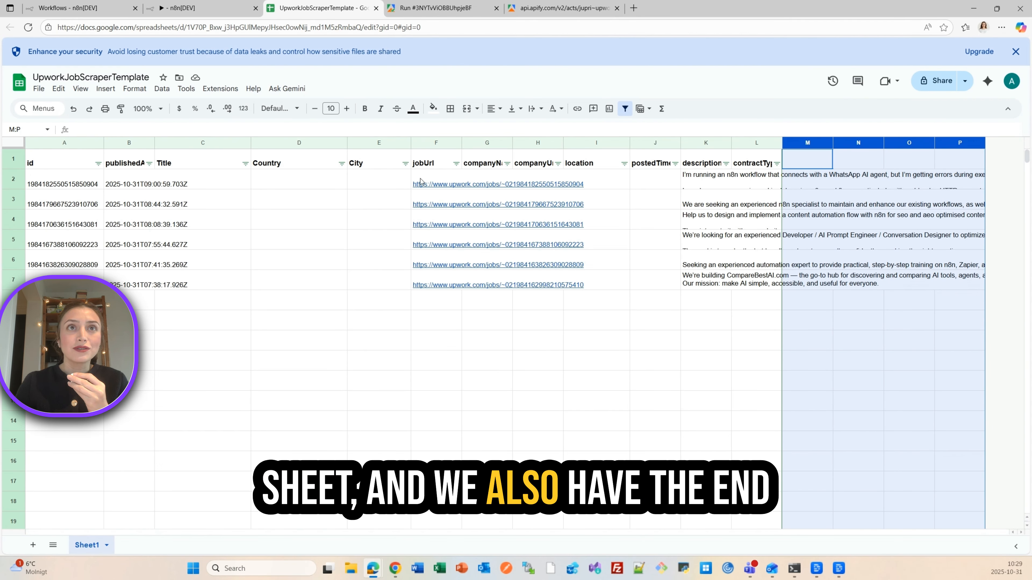
- Follow the Upwork job link in the jobUrl column of the first data row and return to the spreadsheet
mouse_move(437, 186)
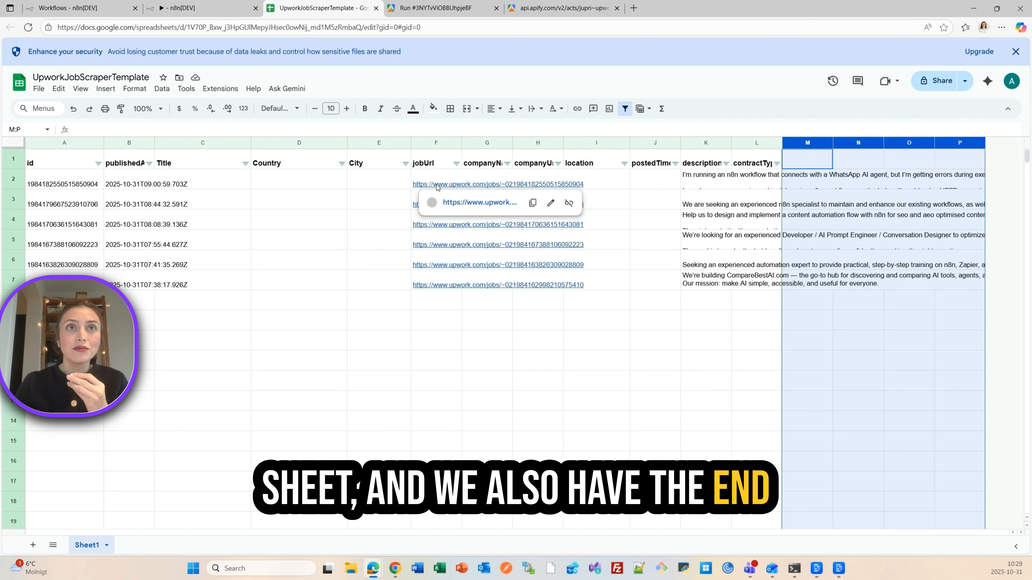
click(452, 203)
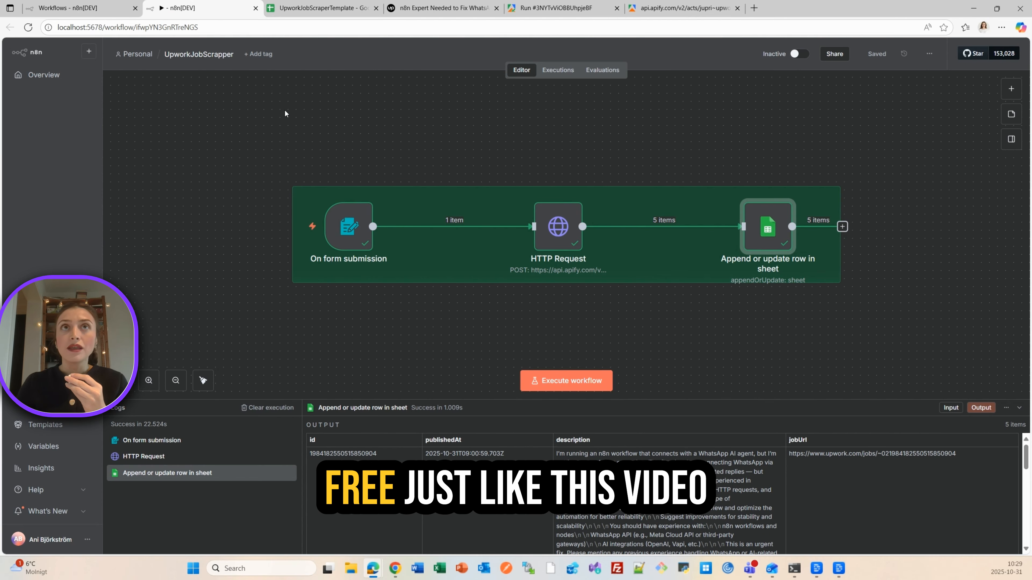
click(284, 9)
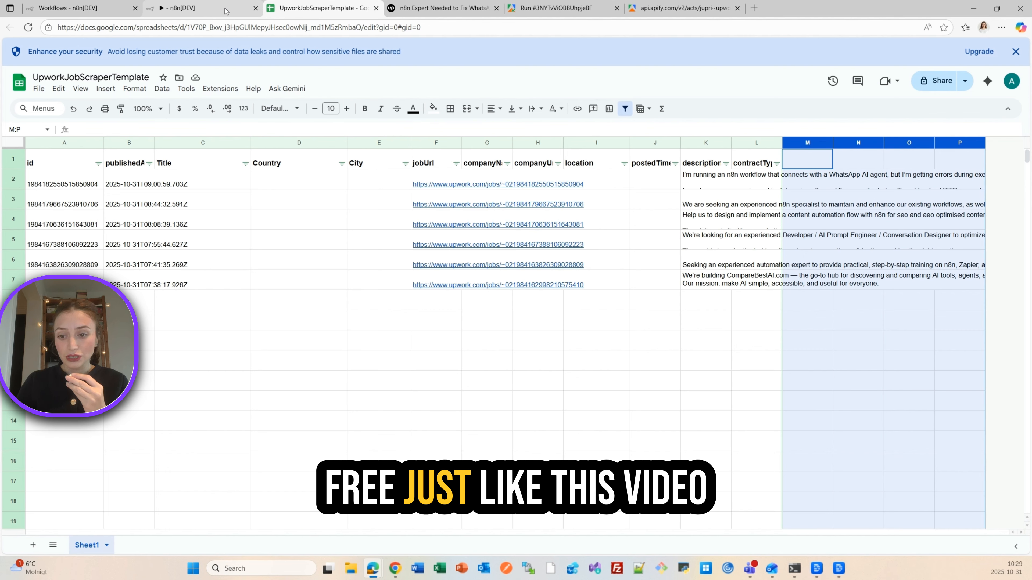